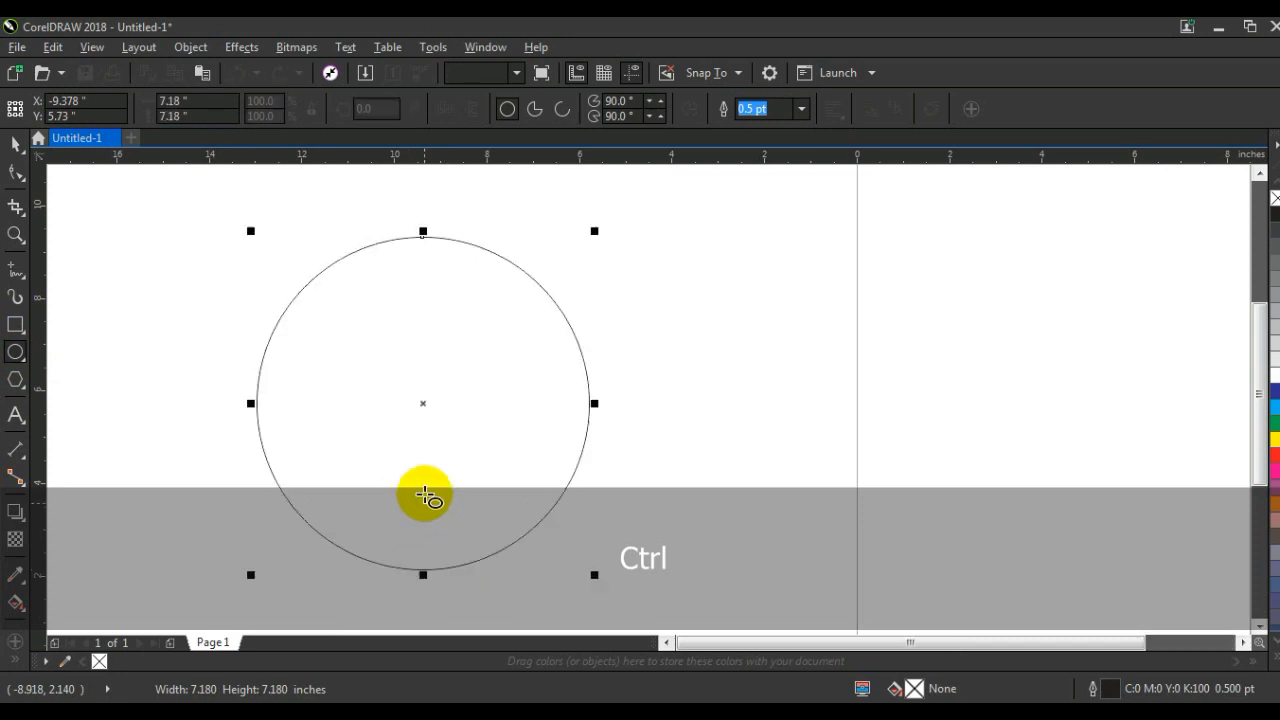
# Step: Scale the circle about its centre to about 6.28 inches and duplicate it as a concentric inner circle about 2.64 inches wide
pyautogui.press('space')
pyautogui.moveTo(597, 228); pyautogui.dragTo(594, 251)
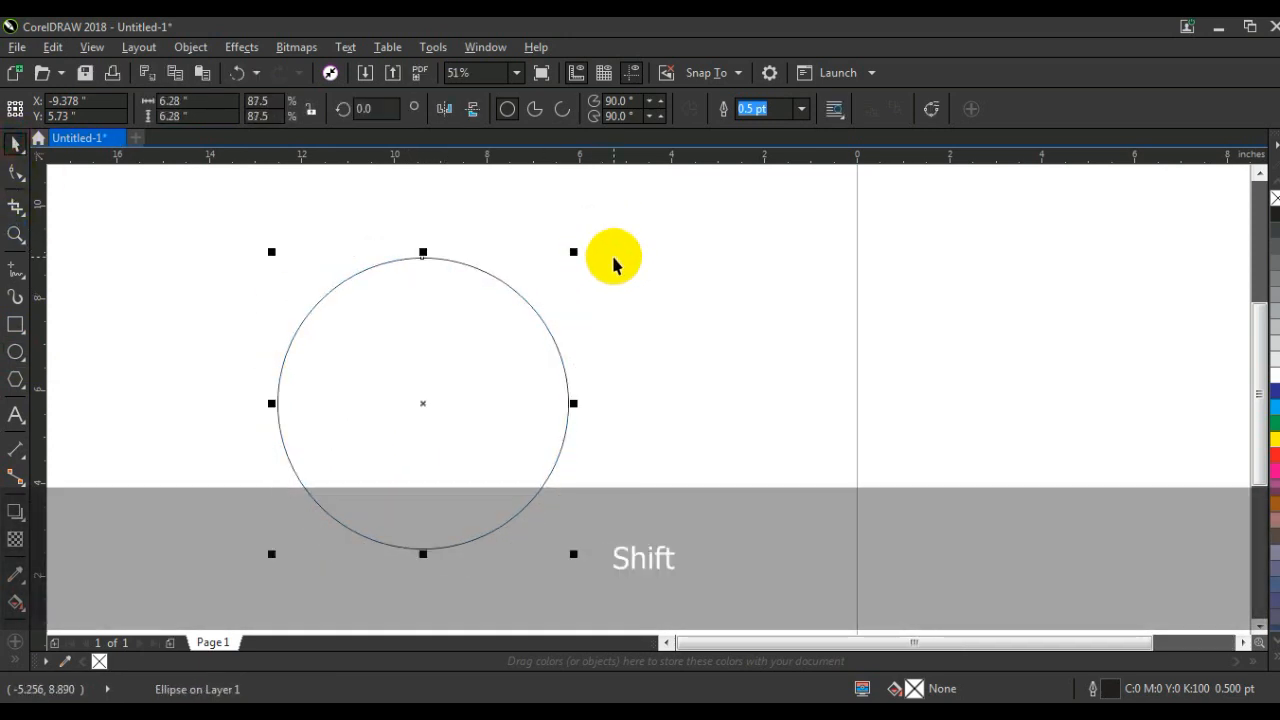
pyautogui.press('KP_Add')
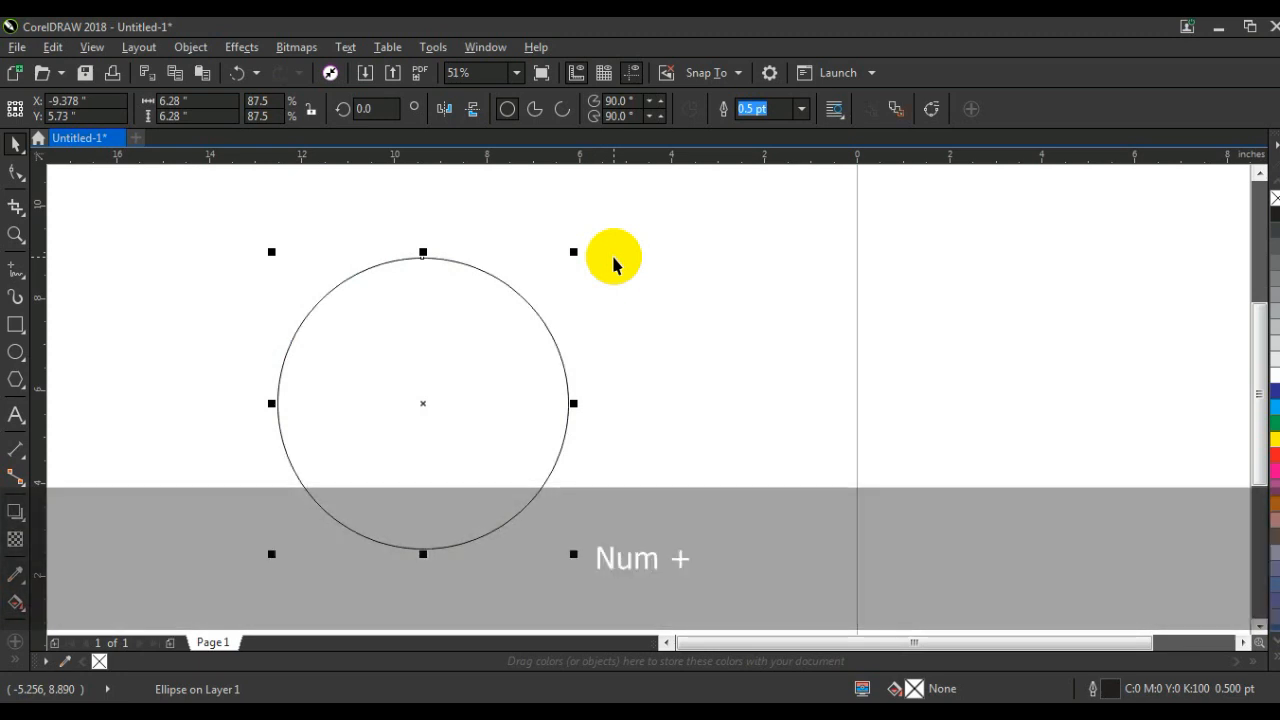
pyautogui.moveTo(573, 252); pyautogui.dragTo(522, 336)
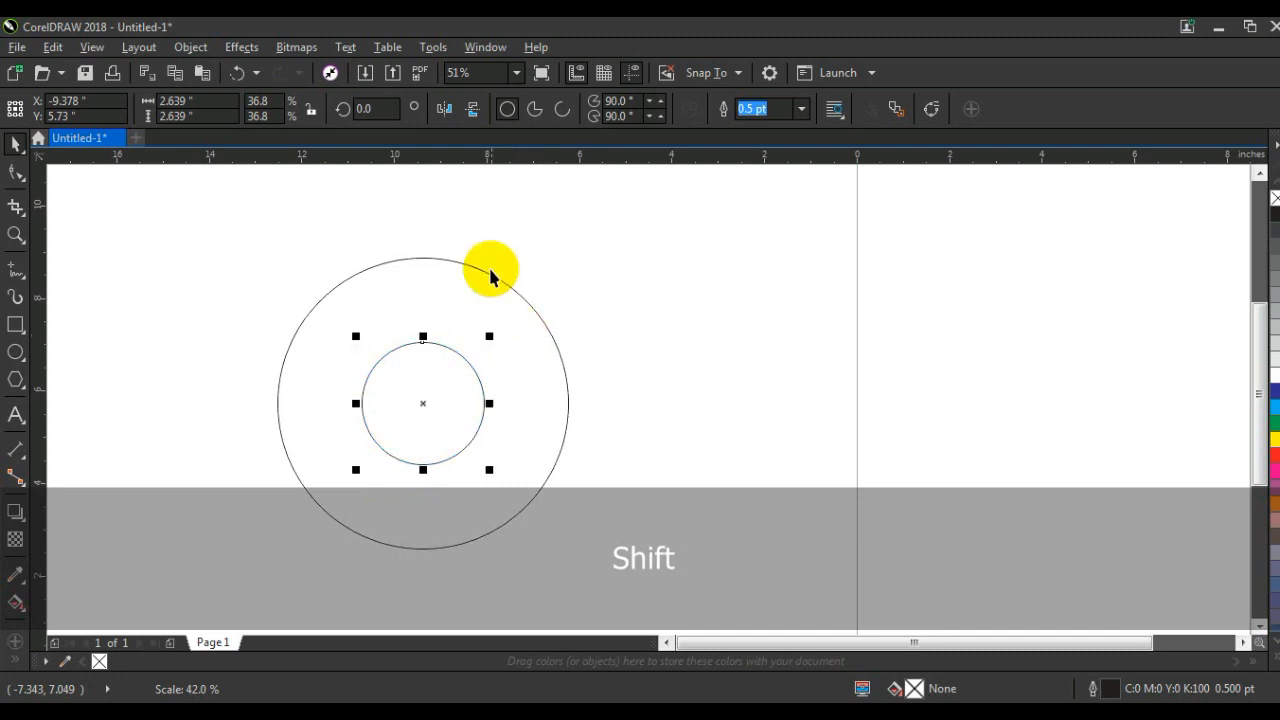
# Step: Combine the two circles into a ring and fill it with red, C:0 M:100 Y:100 K:0
pyautogui.keyDown('shift'); pyautogui.click(484, 271); pyautogui.keyUp('shift')
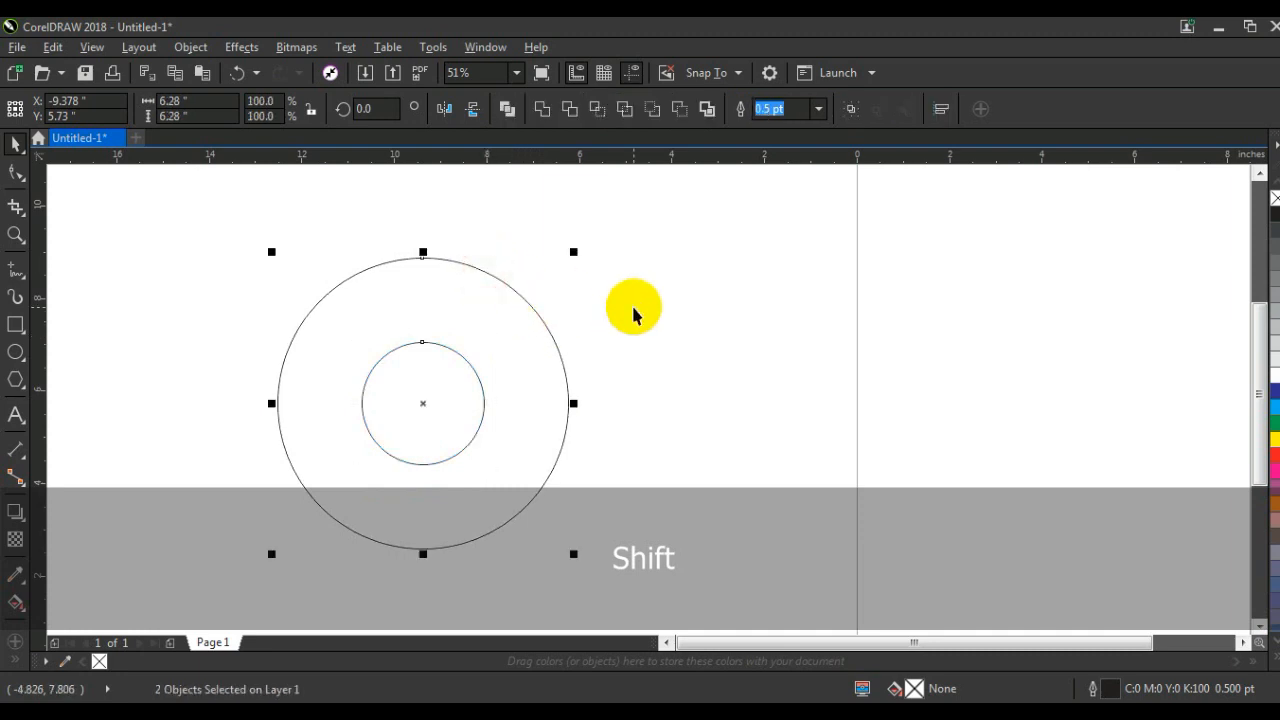
pyautogui.click(507, 116)
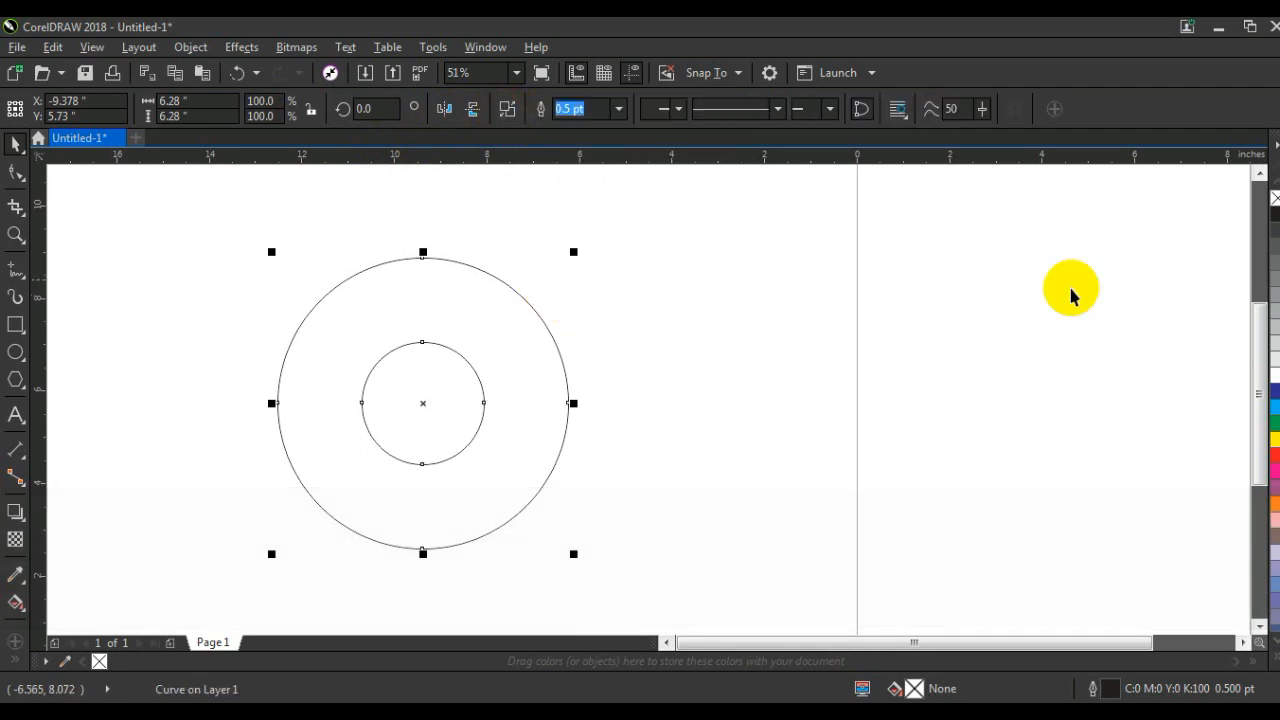
pyautogui.click(1276, 456)
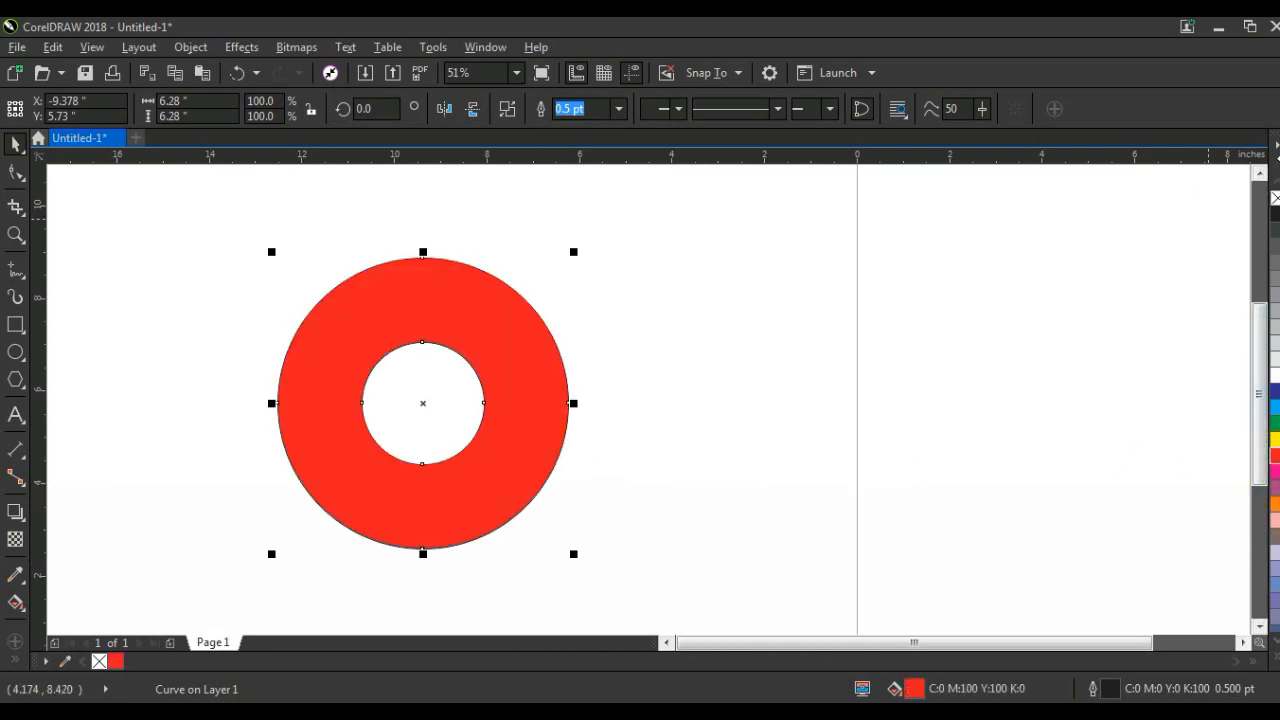
pyautogui.click(709, 489)
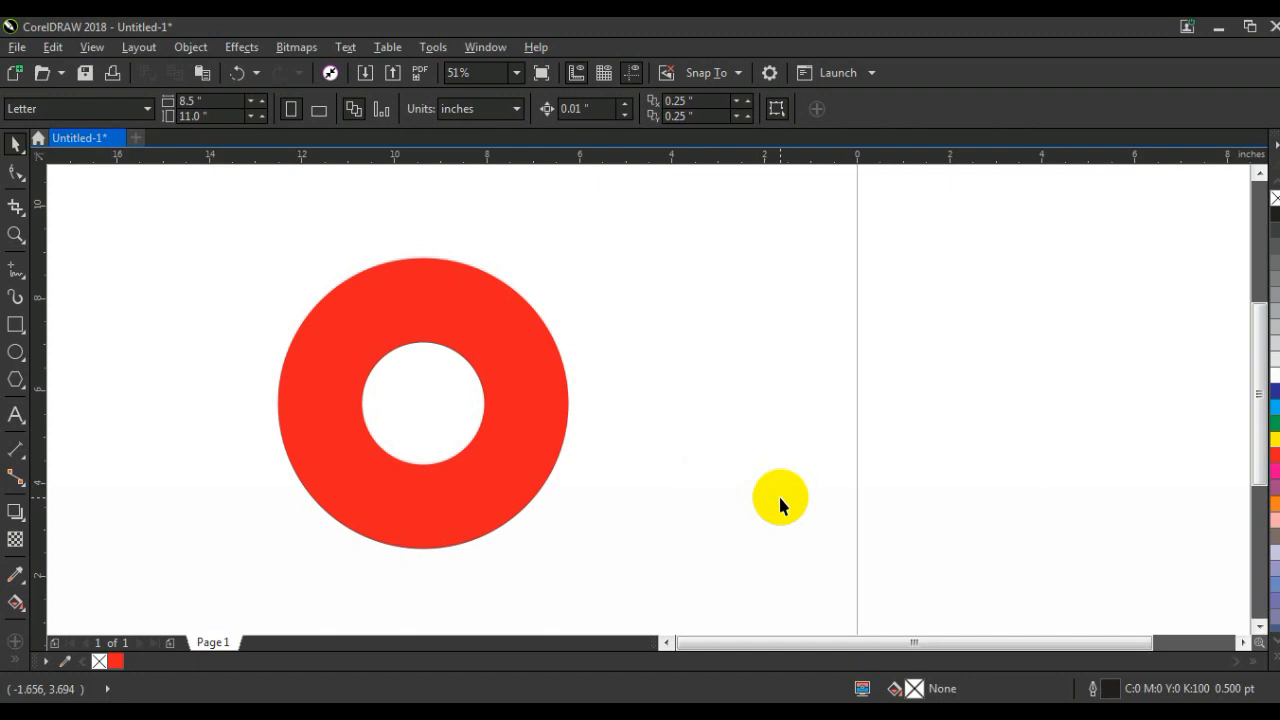
# Step: Draw a thin rectangle about 1.82 by 0.15 inches across the ring's right band, from the hole's edge to the outer edge
pyautogui.click(16, 235)
pyautogui.rightClick(343, 357)
pyautogui.click(666, 642)
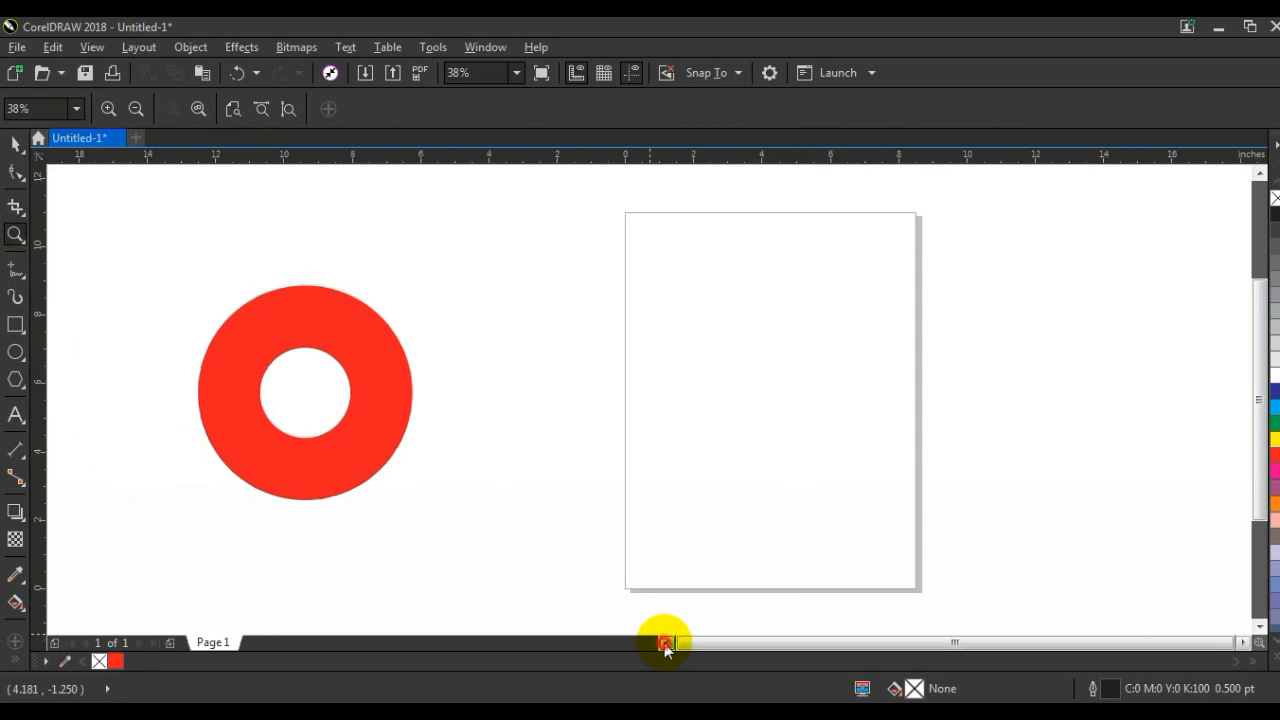
pyautogui.click(666, 642)
pyautogui.click(666, 642)
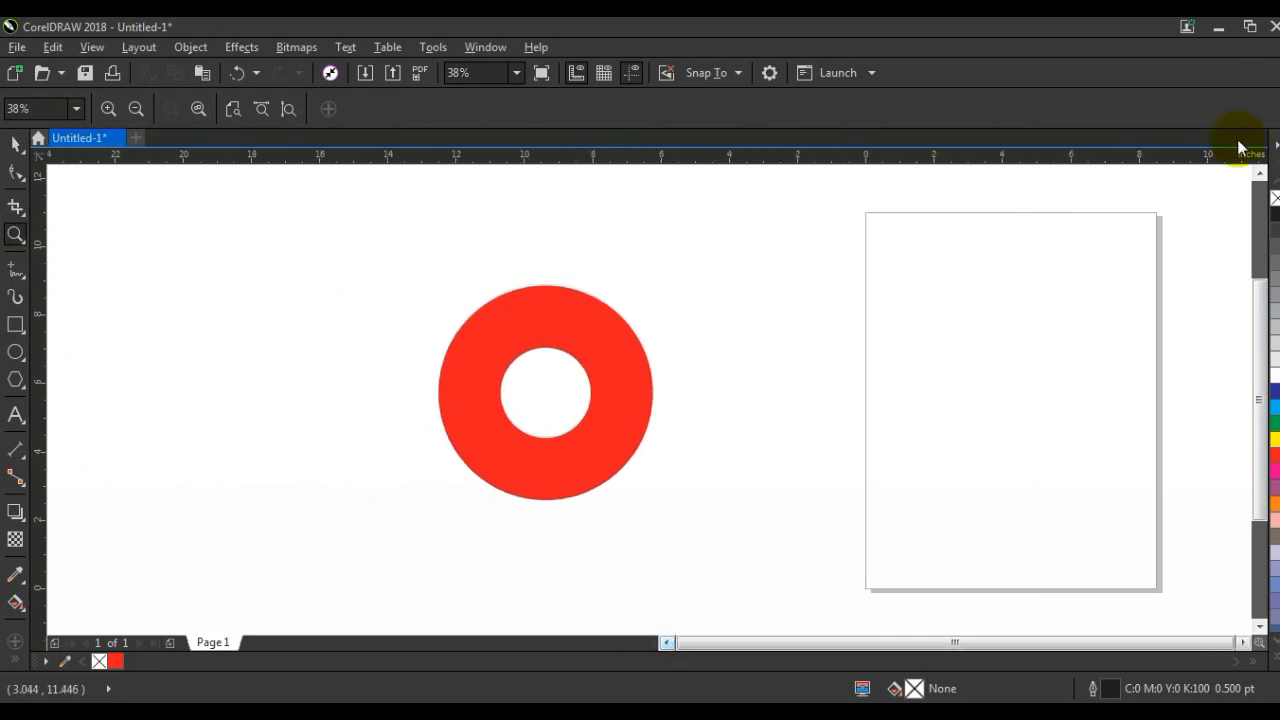
pyautogui.moveTo(443, 303); pyautogui.dragTo(919, 492)
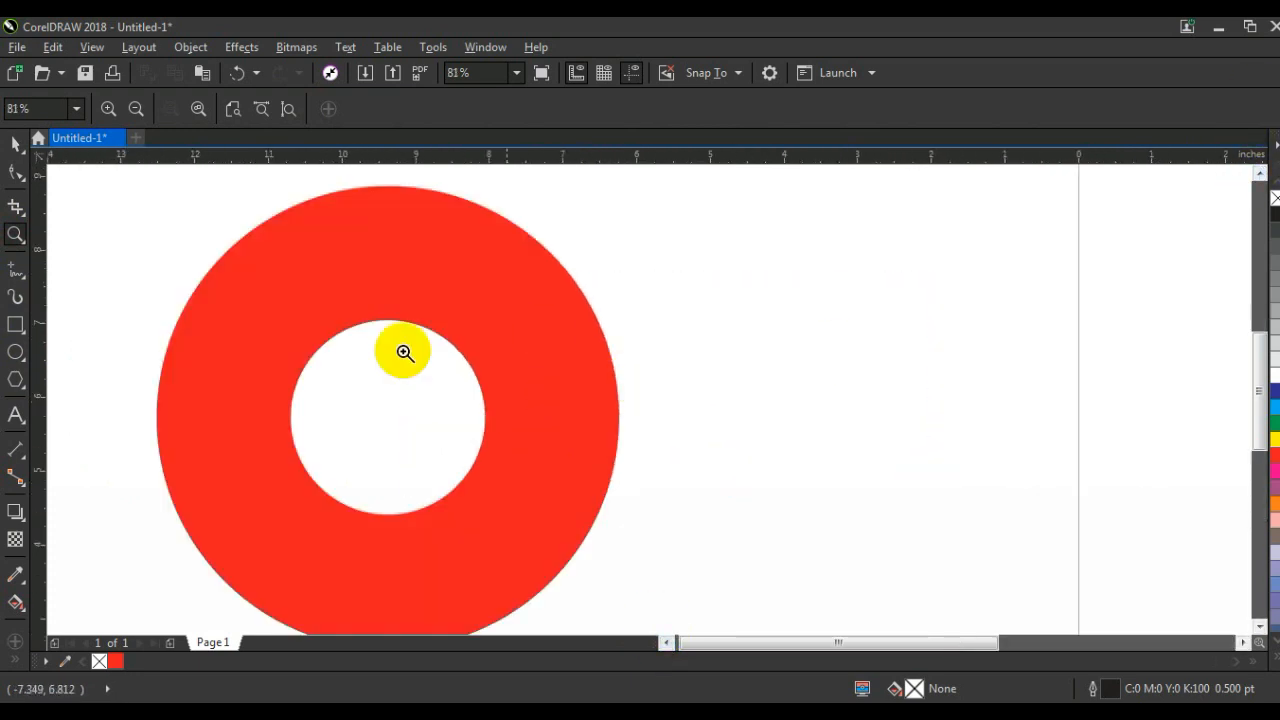
pyautogui.click(15, 322)
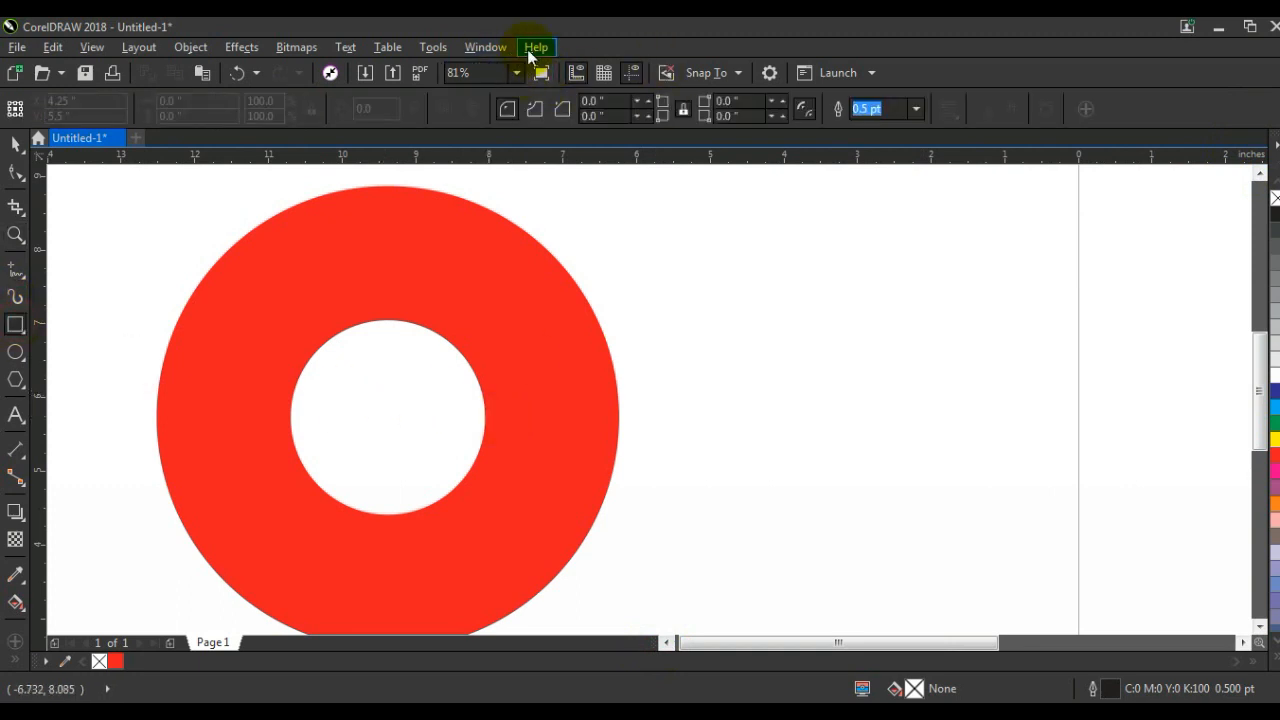
pyautogui.click(433, 47)
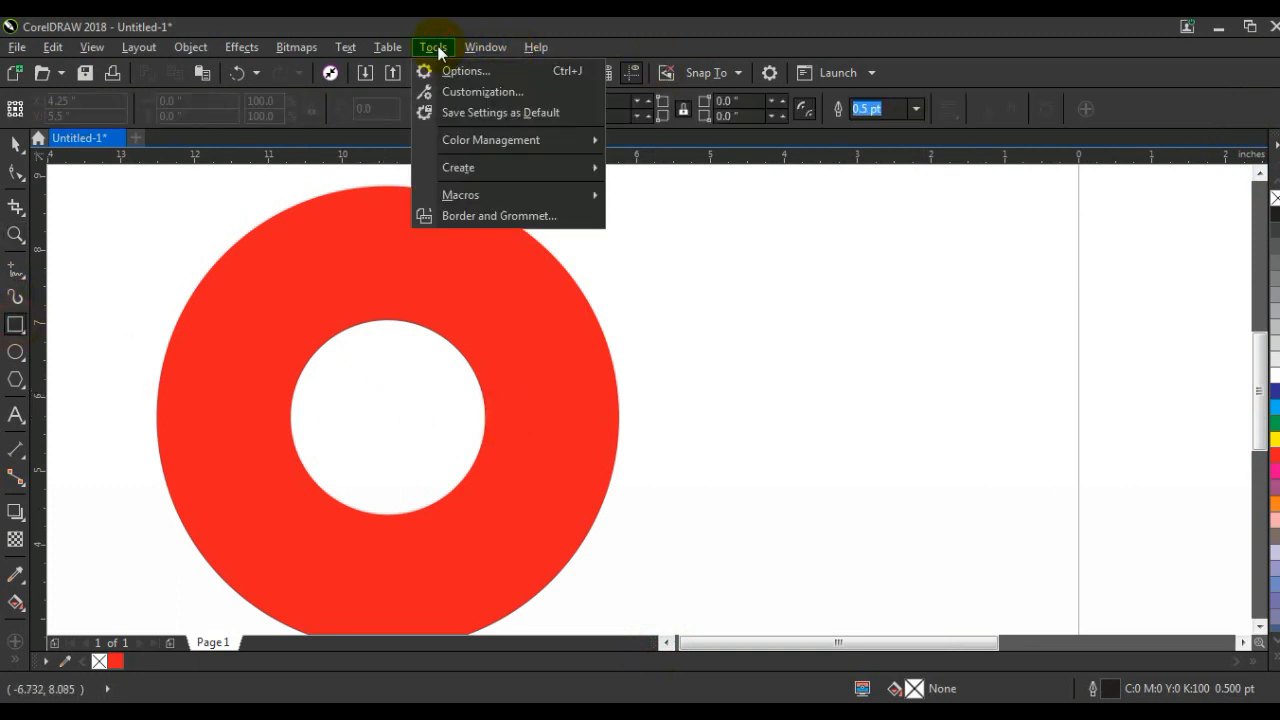
pyautogui.click(739, 72)
pyautogui.click(739, 72)
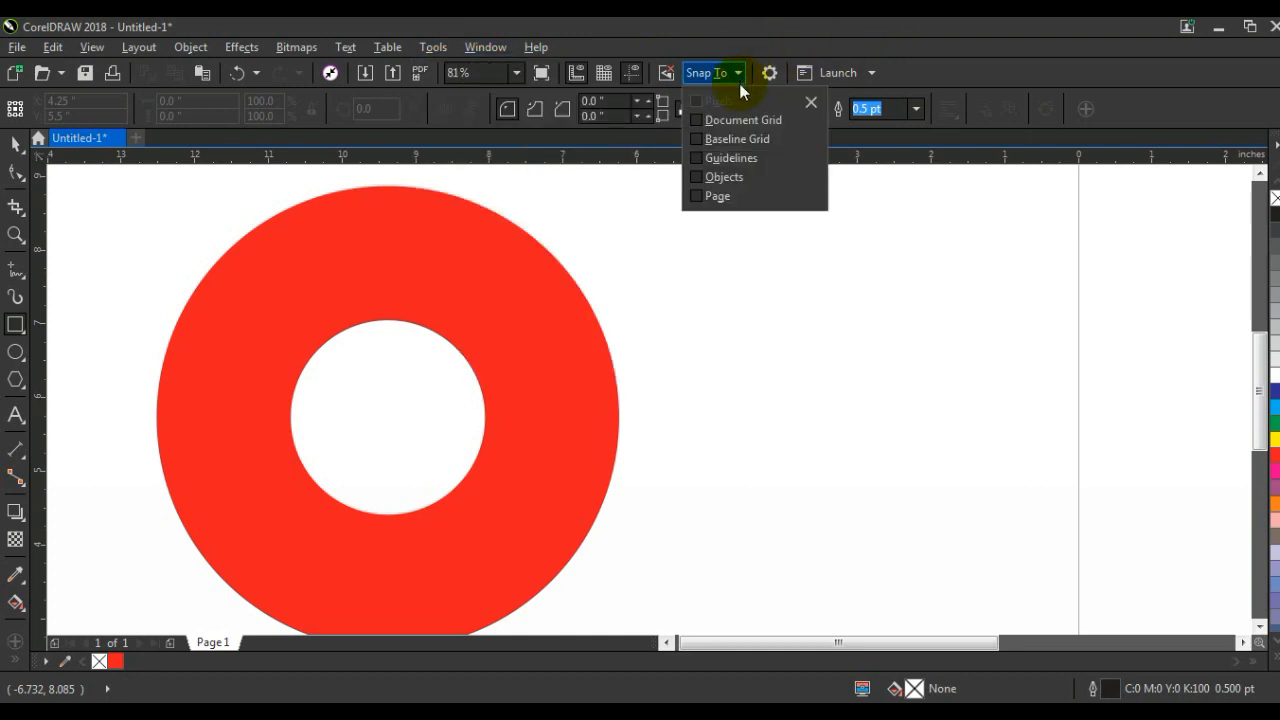
pyautogui.click(490, 412)
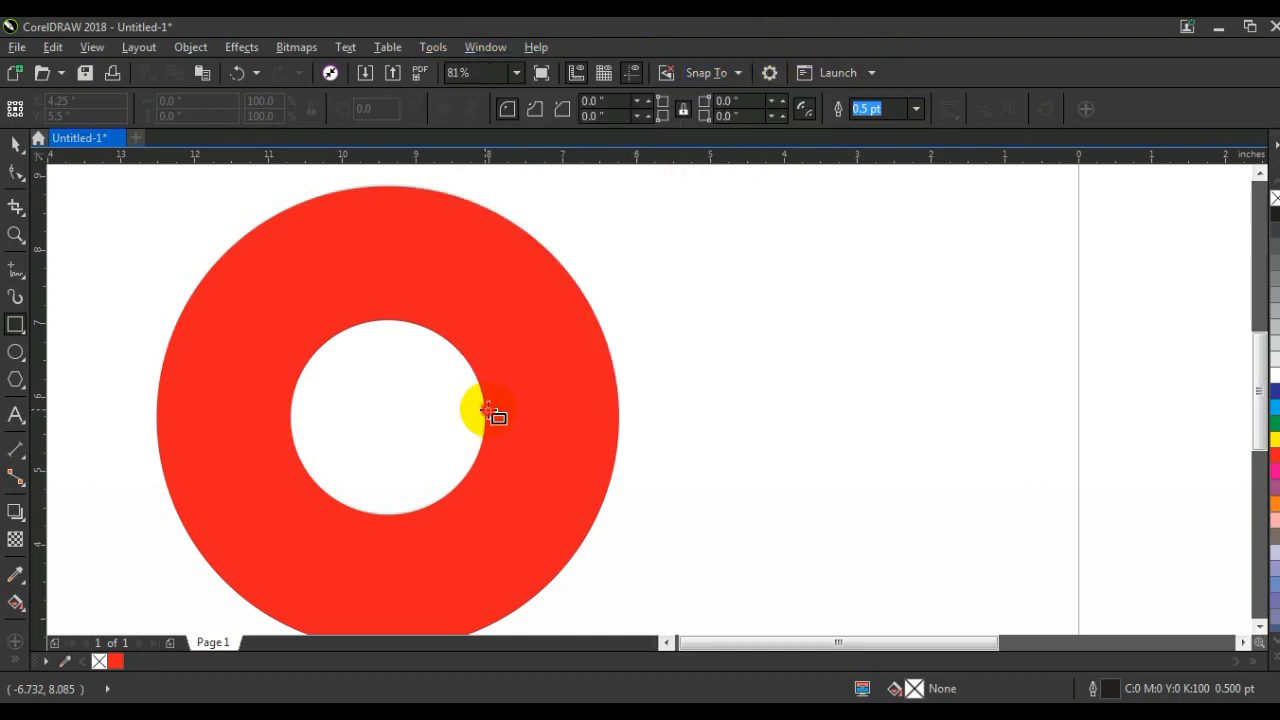
pyautogui.moveTo(486, 417); pyautogui.dragTo(622, 428)
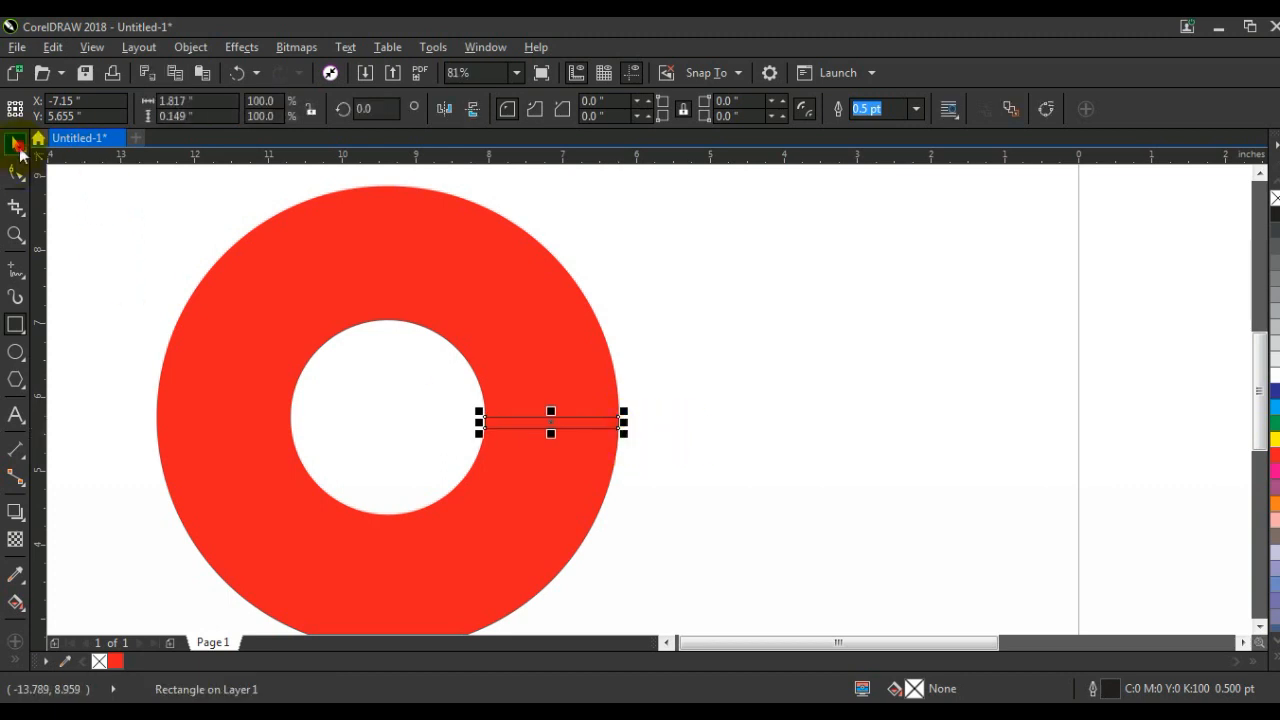
# Step: Stretch the rectangle upward to a height of about 8.08 inches, forming a tall stem above the ring
pyautogui.moveTo(551, 410); pyautogui.dragTo(549, 197)
pyautogui.press('F3')
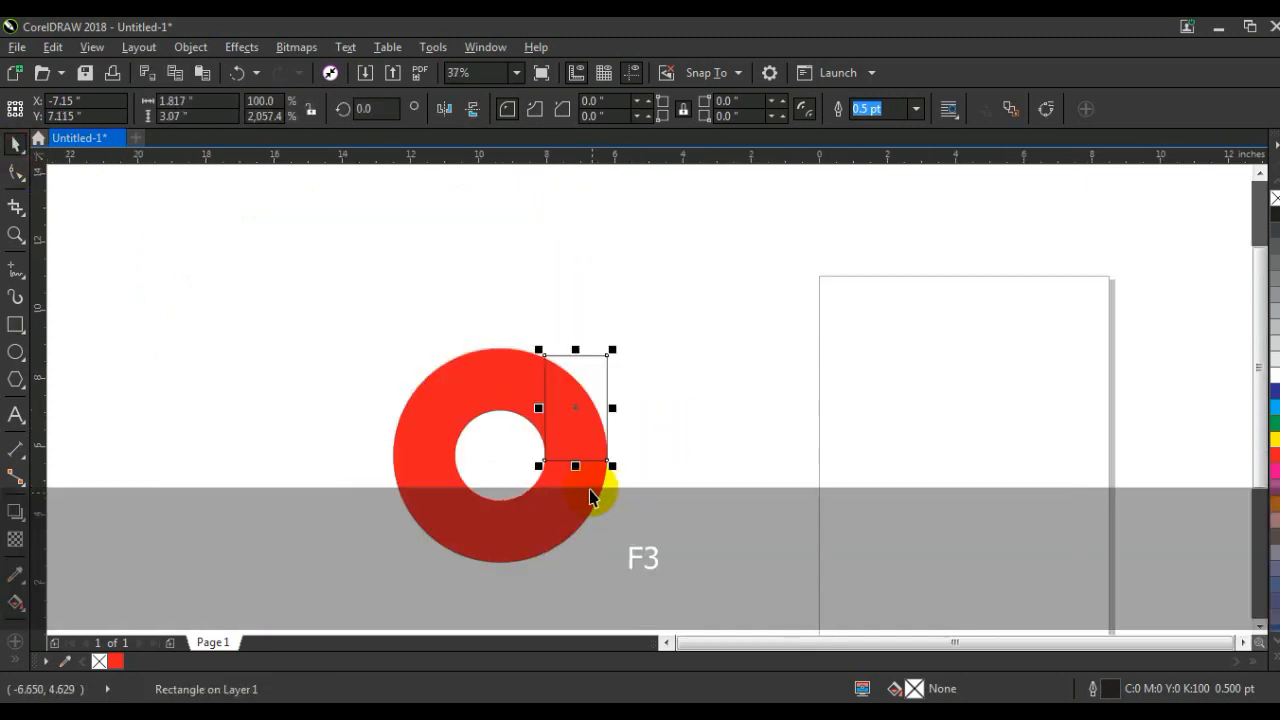
pyautogui.moveTo(576, 349); pyautogui.dragTo(578, 238)
pyautogui.click(697, 370)
pyautogui.click(545, 340)
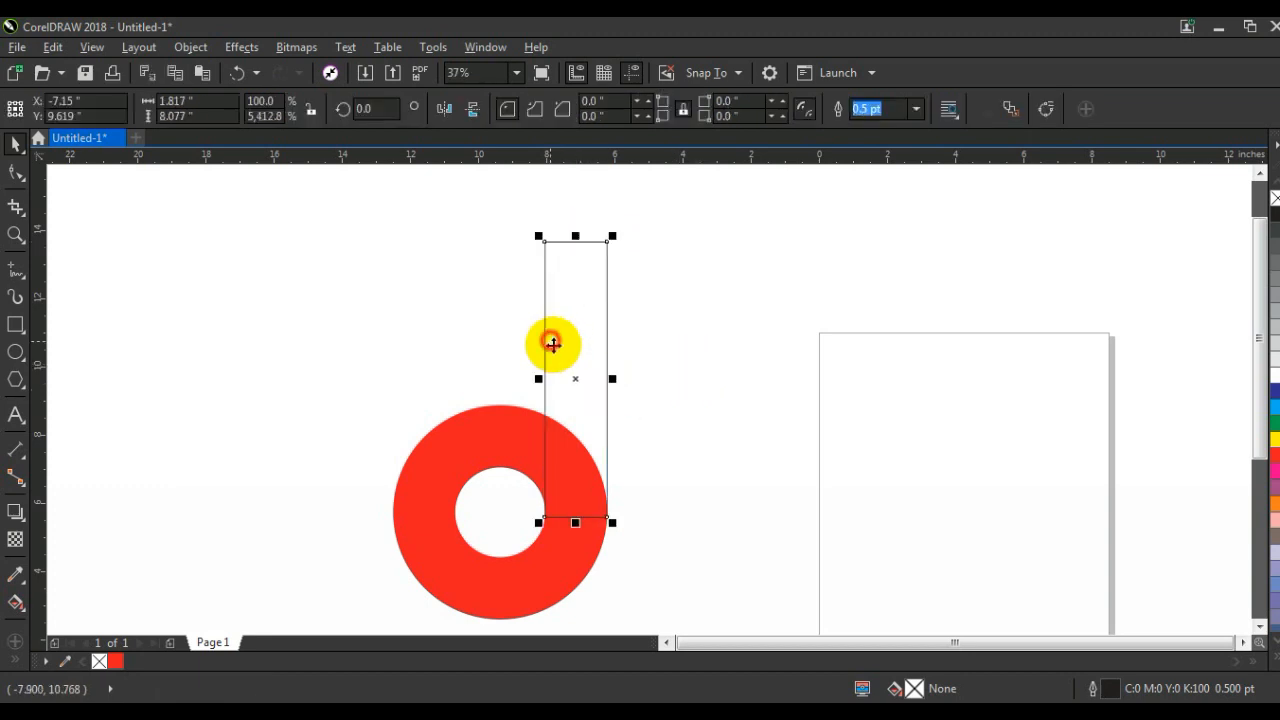
# Step: Round only the stem's upper-left corner with a radius of about 0.909 inches using the Shape tool
pyautogui.click(15, 234)
pyautogui.moveTo(280, 191); pyautogui.dragTo(854, 538)
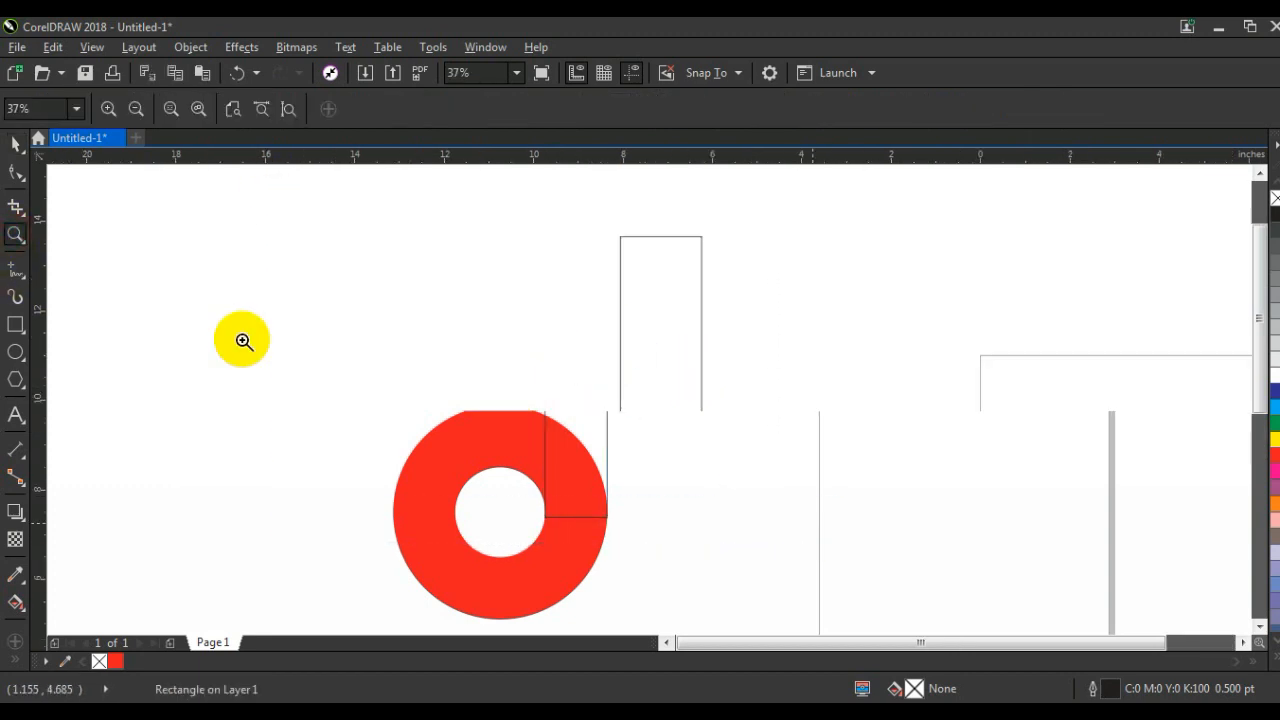
pyautogui.click(15, 172)
pyautogui.press('ctrl')
pyautogui.moveTo(620, 240); pyautogui.dragTo(617, 273)
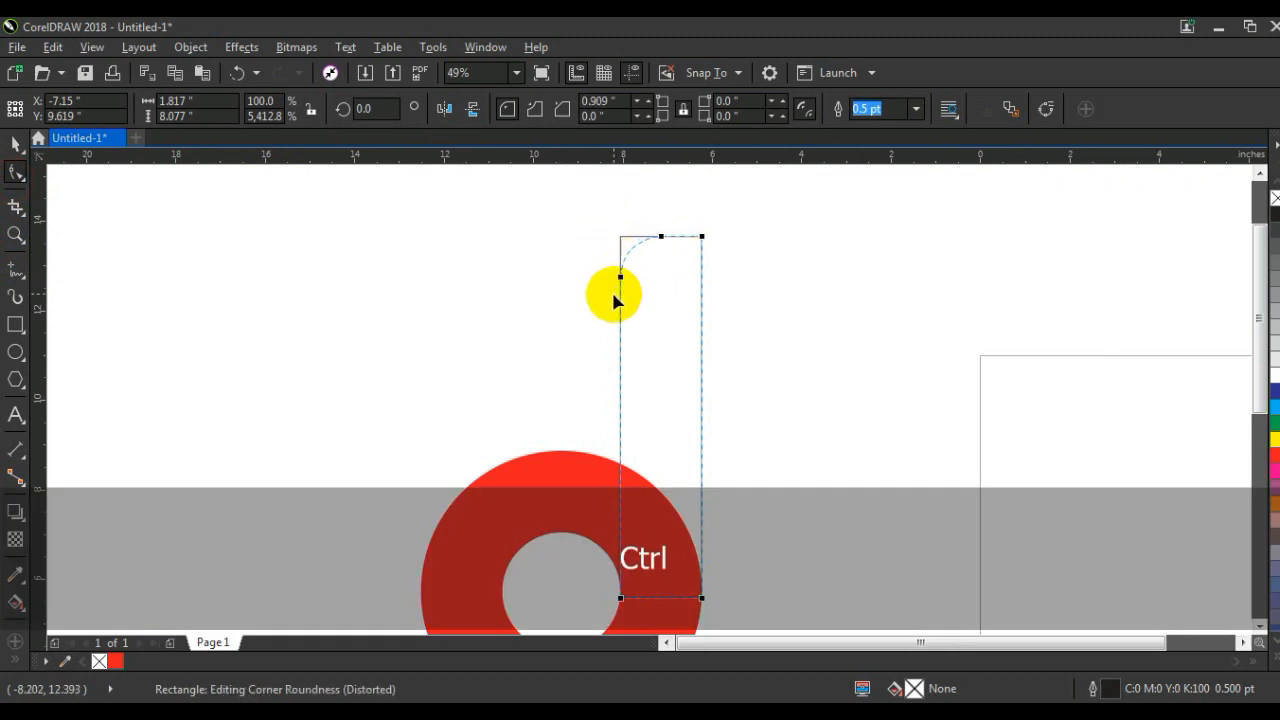
pyautogui.moveTo(612, 318); pyautogui.dragTo(612, 320)
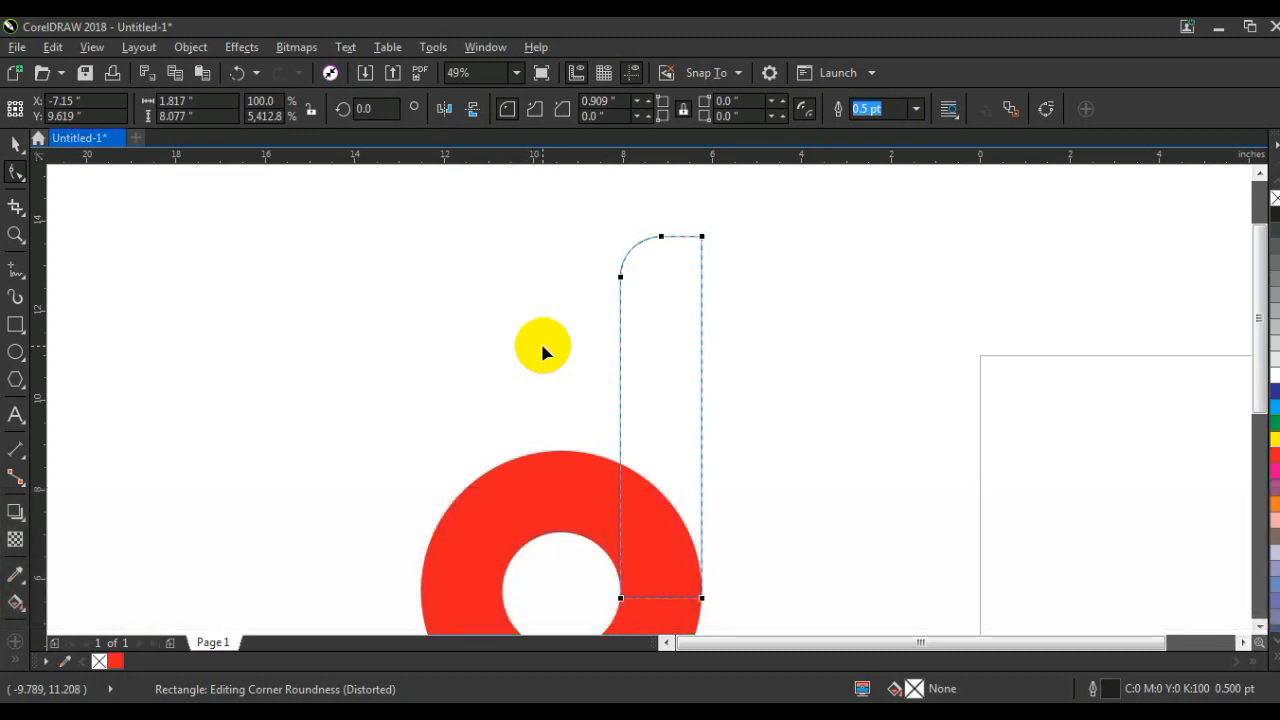
# Step: Convert the stem to curves, delete the node on its top edge, and lower the left curve node to extend the rounded corner
pyautogui.click(646, 216)
pyautogui.hotkey('ctrl', 'q')
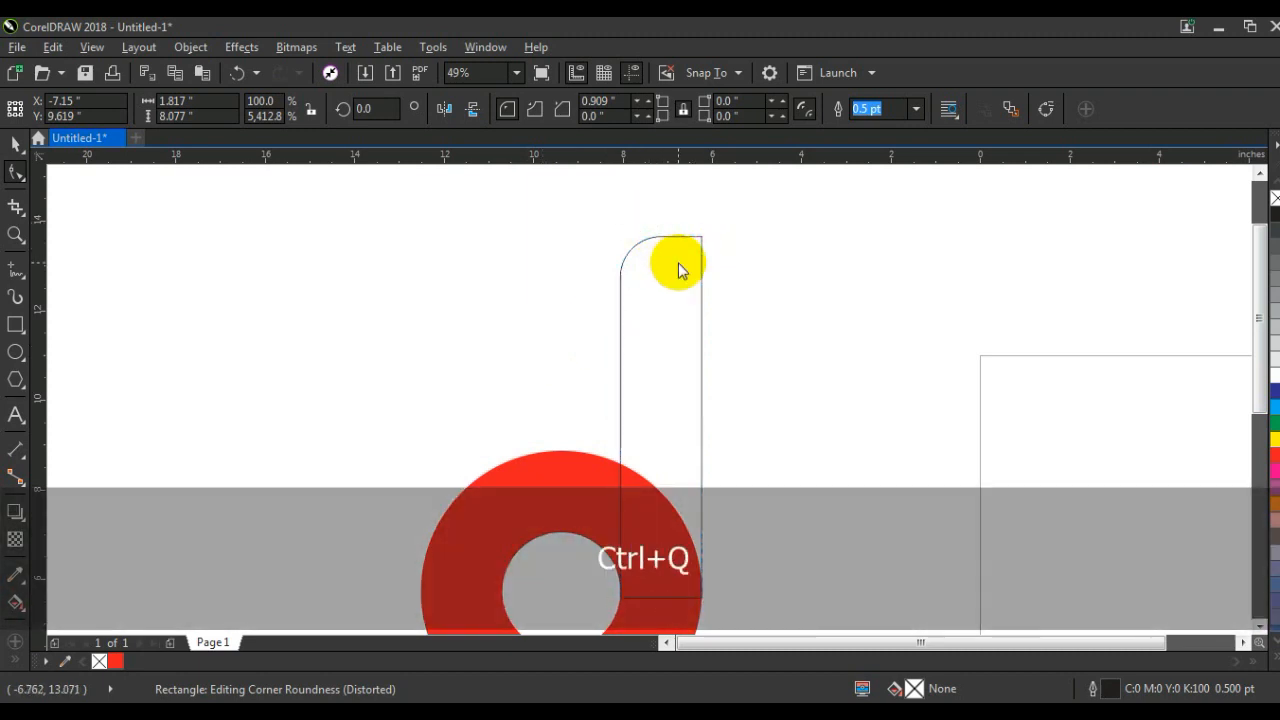
pyautogui.click(660, 237)
pyautogui.press('Delete')
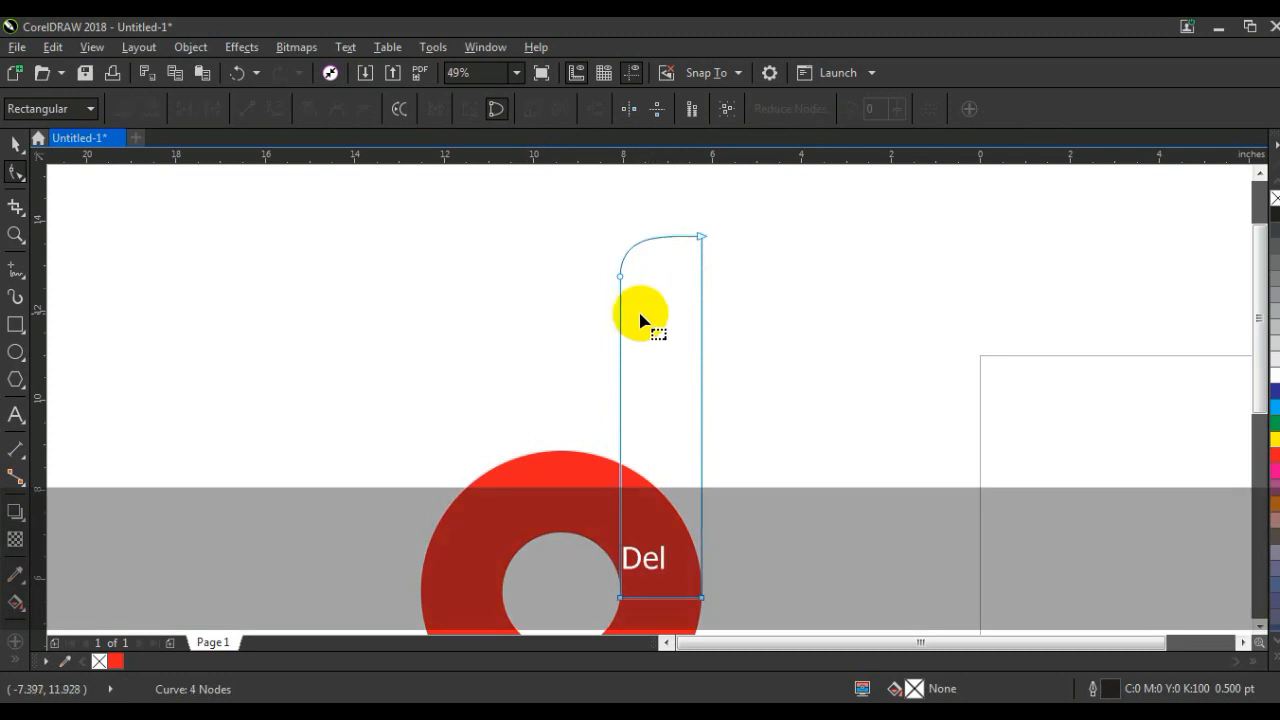
pyautogui.moveTo(619, 281); pyautogui.dragTo(625, 322)
pyautogui.click(16, 143)
pyautogui.click(192, 331)
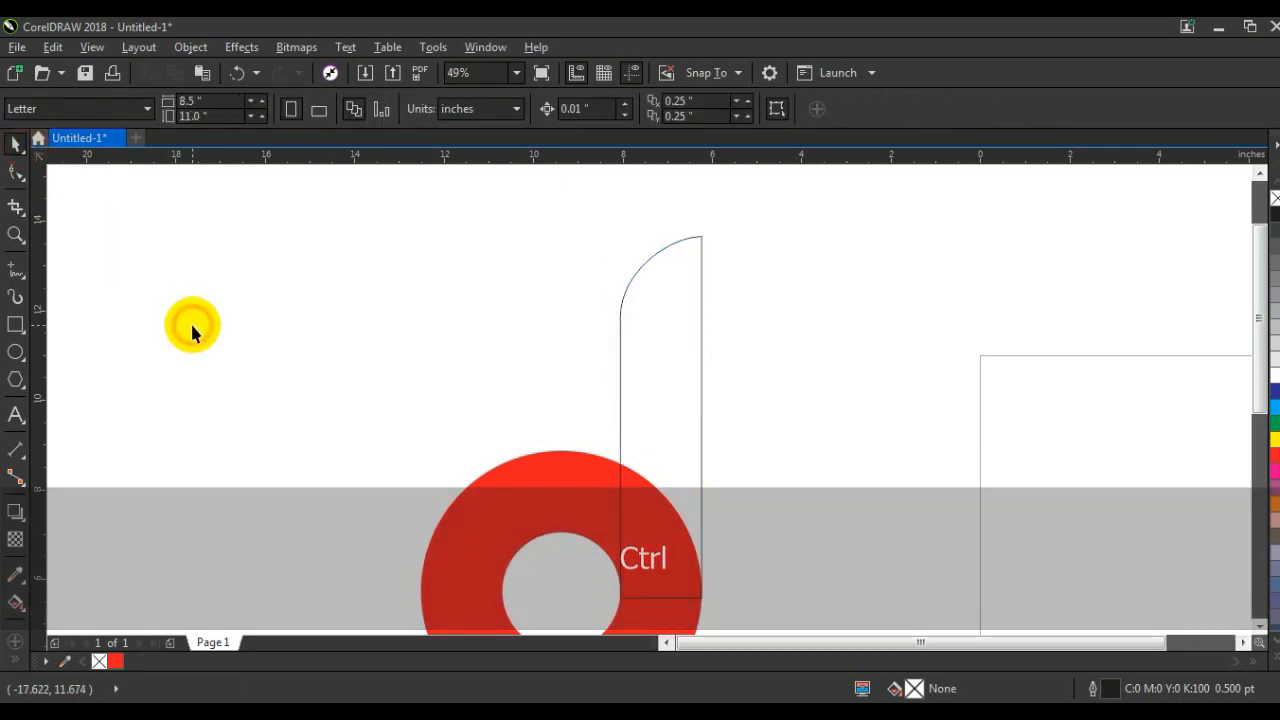
# Step: Right-align the stem with the red ring and weld them into a single letter d shape
pyautogui.click(700, 241)
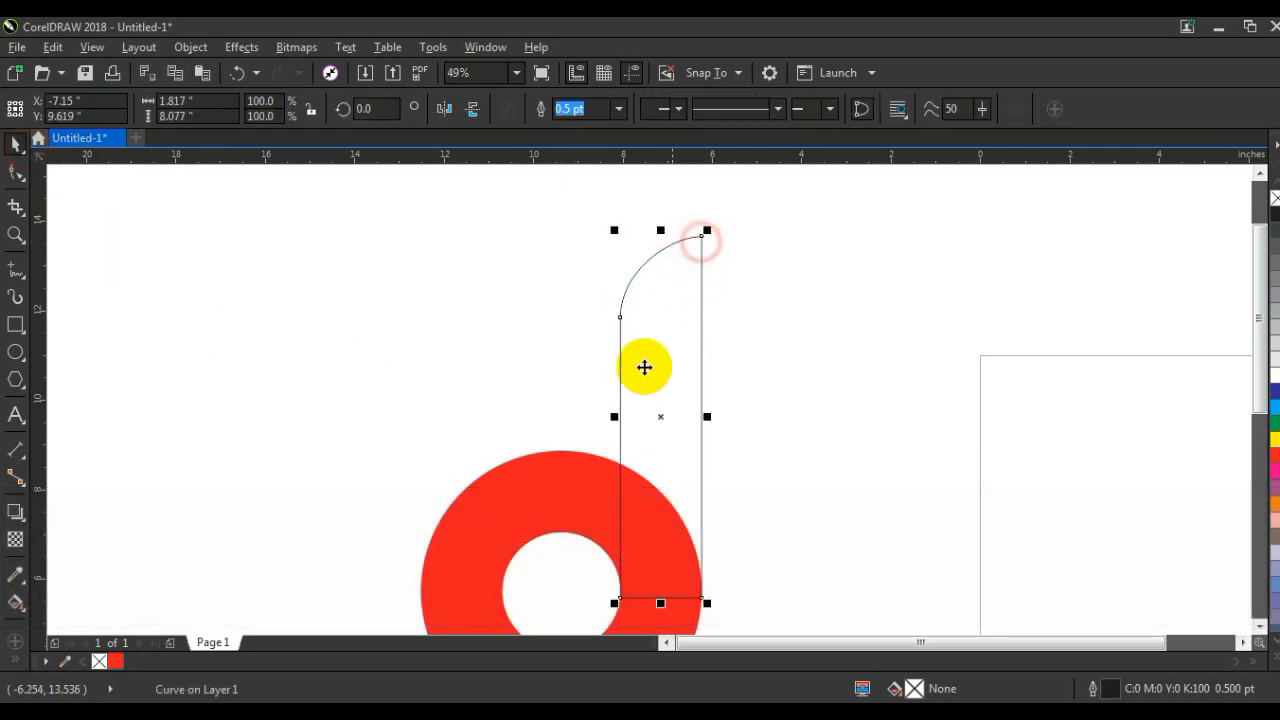
pyautogui.keyDown('shift'); pyautogui.click(571, 475); pyautogui.keyUp('shift')
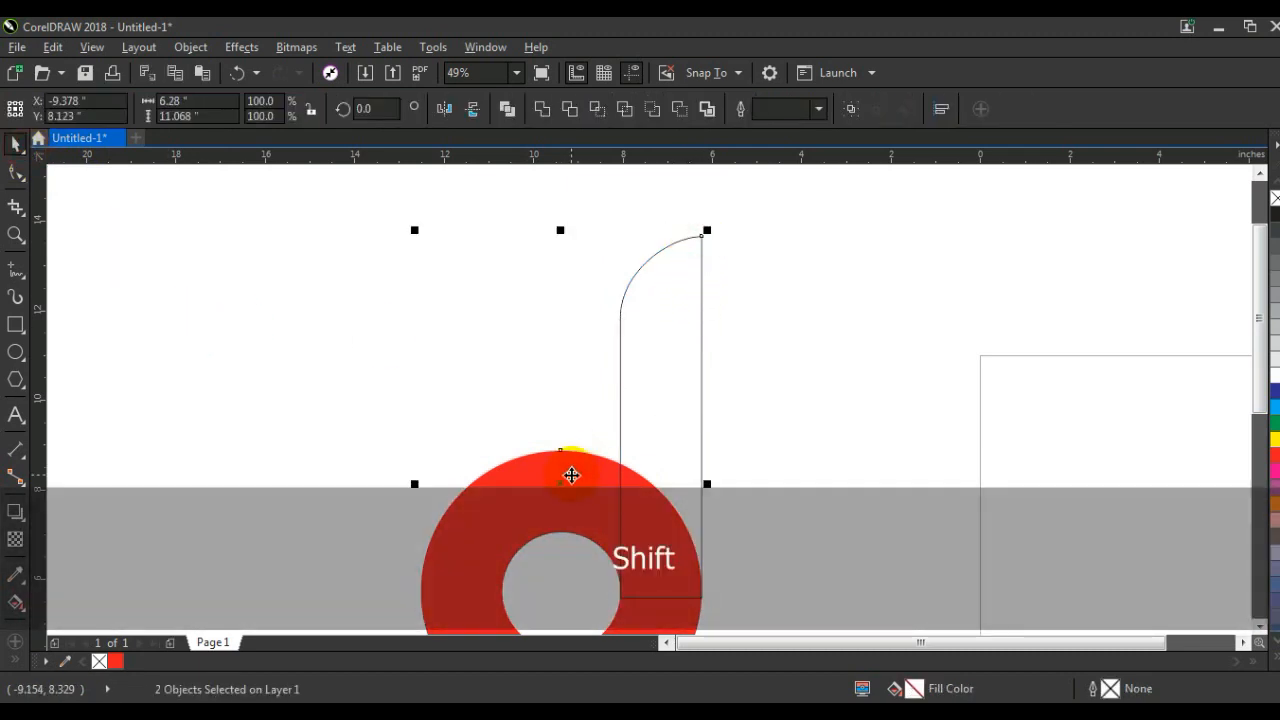
pyautogui.press('r')
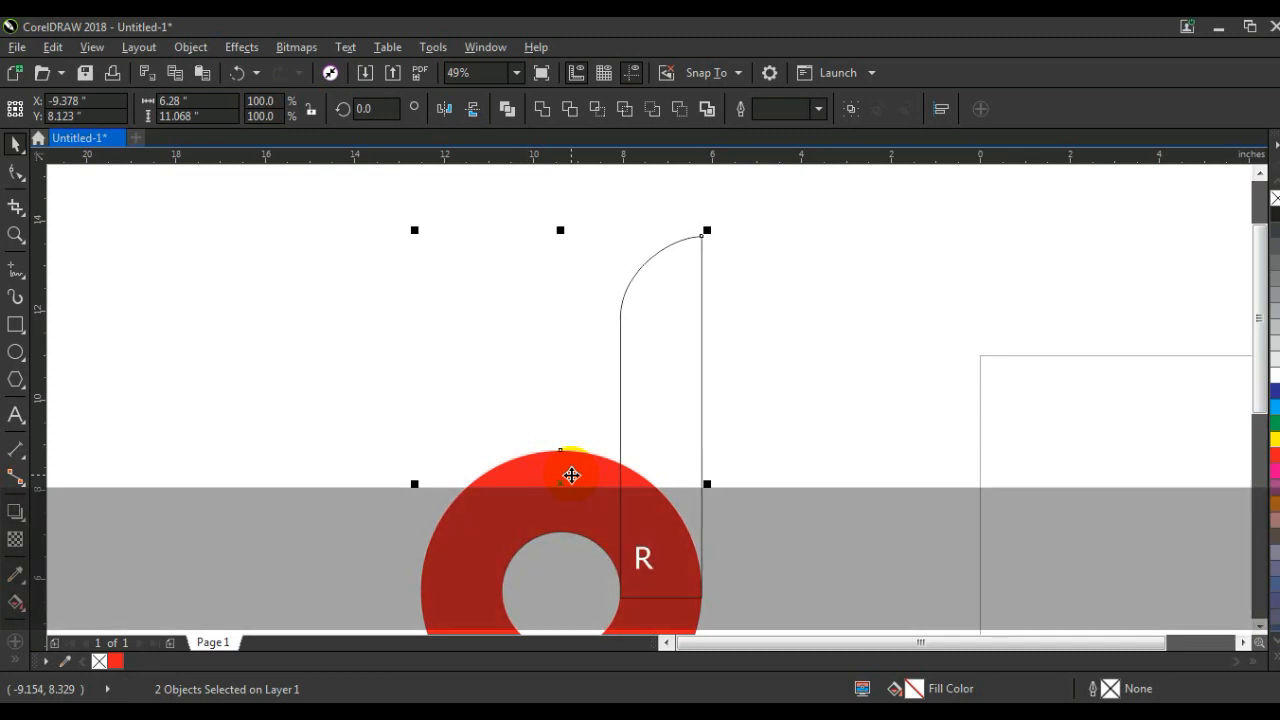
pyautogui.click(545, 110)
pyautogui.hotkey('shift', 'F2')
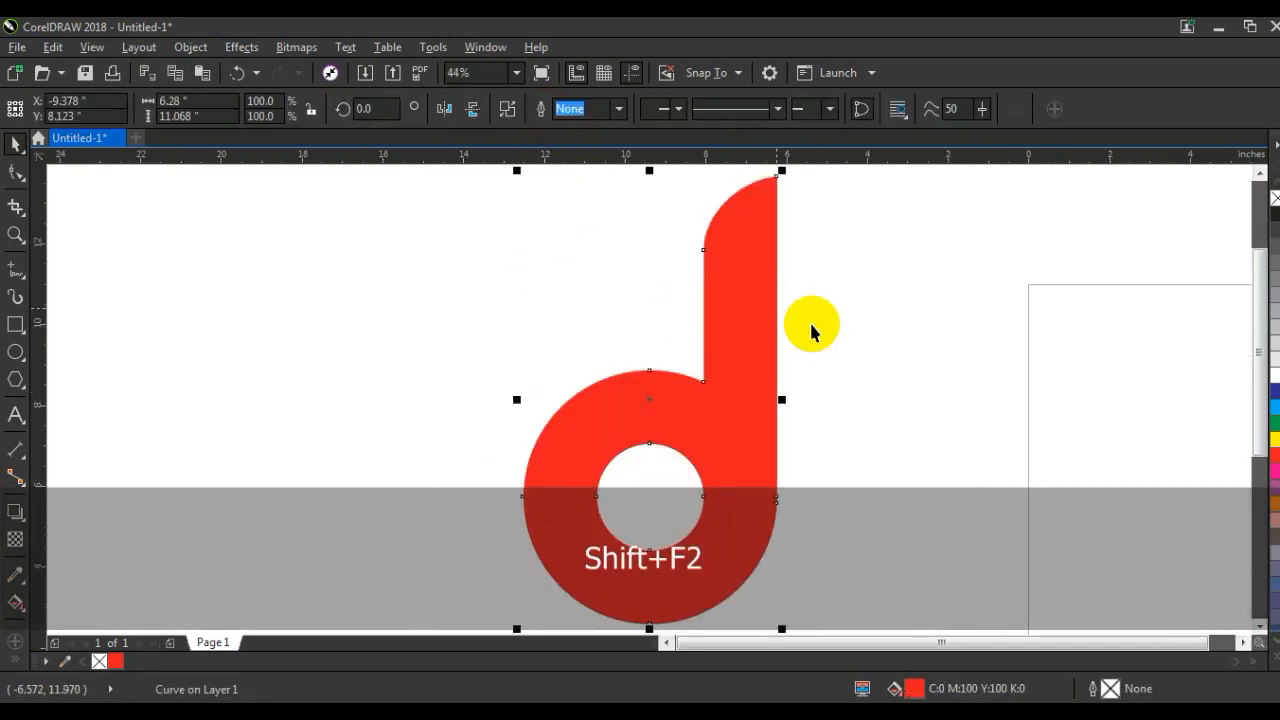
pyautogui.press('Escape')
pyautogui.click(760, 474)
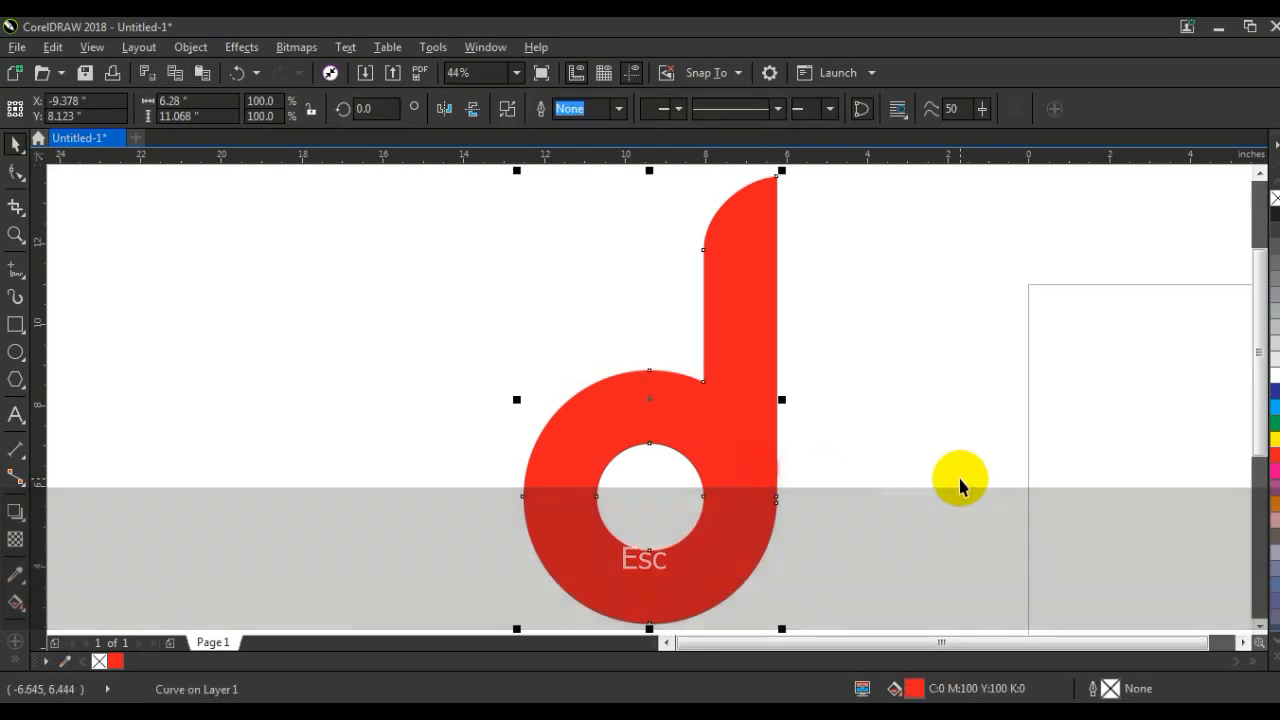
pyautogui.click(958, 477)
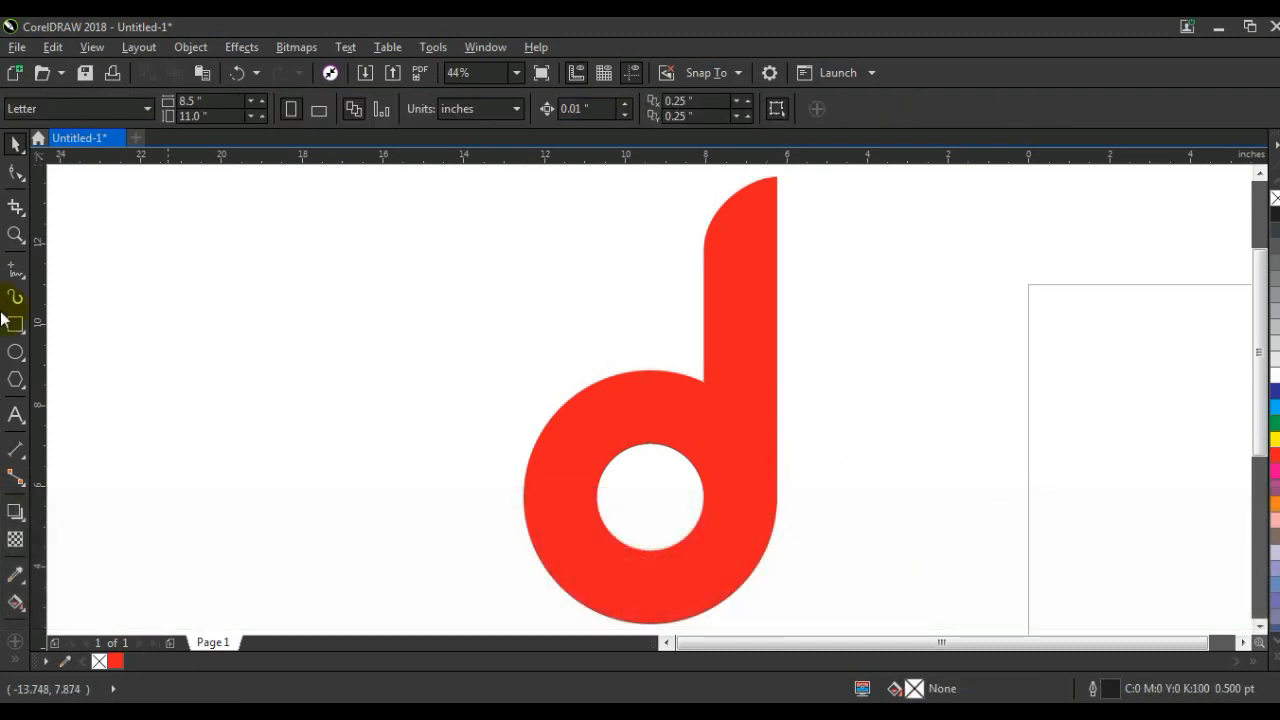
# Step: Draw a rectangle about 2.41 by 4.43 inches along the stem's left edge, from the hole's middle to above the bowl
pyautogui.click(16, 235)
pyautogui.moveTo(371, 257); pyautogui.dragTo(1049, 583)
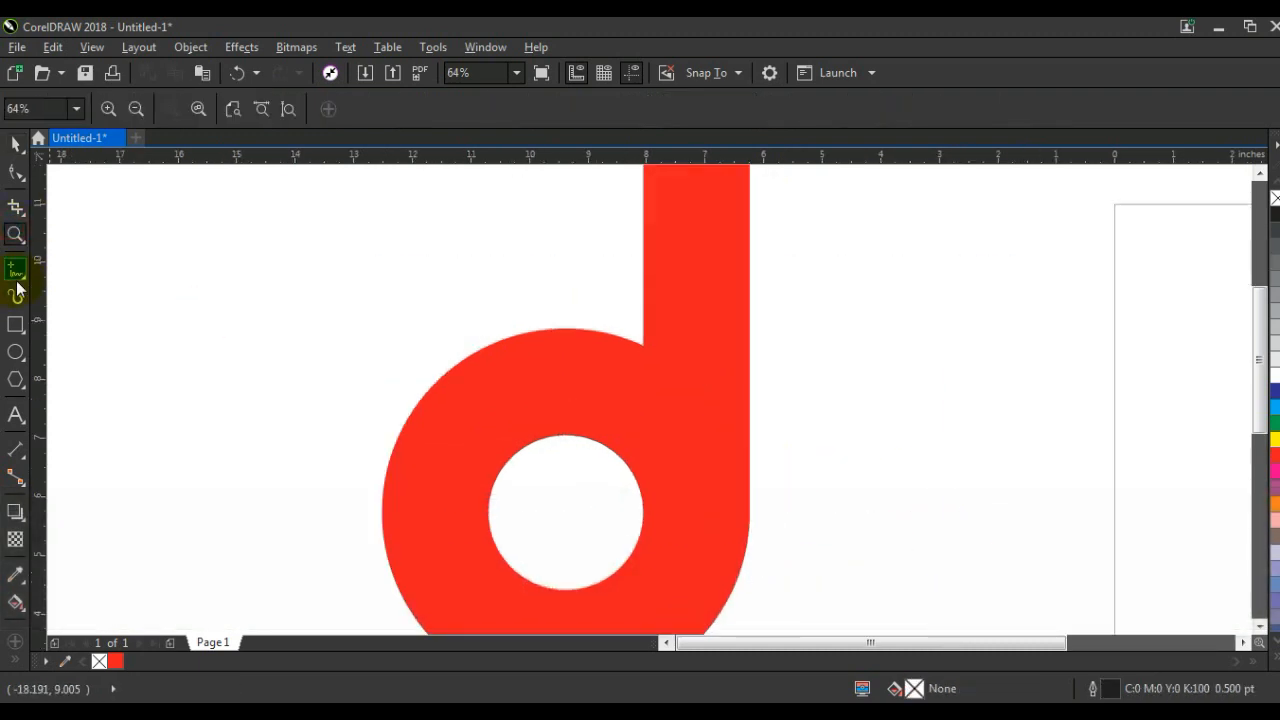
pyautogui.click(16, 322)
pyautogui.moveTo(643, 346); pyautogui.dragTo(533, 507)
pyautogui.moveTo(530, 425); pyautogui.dragTo(498, 426)
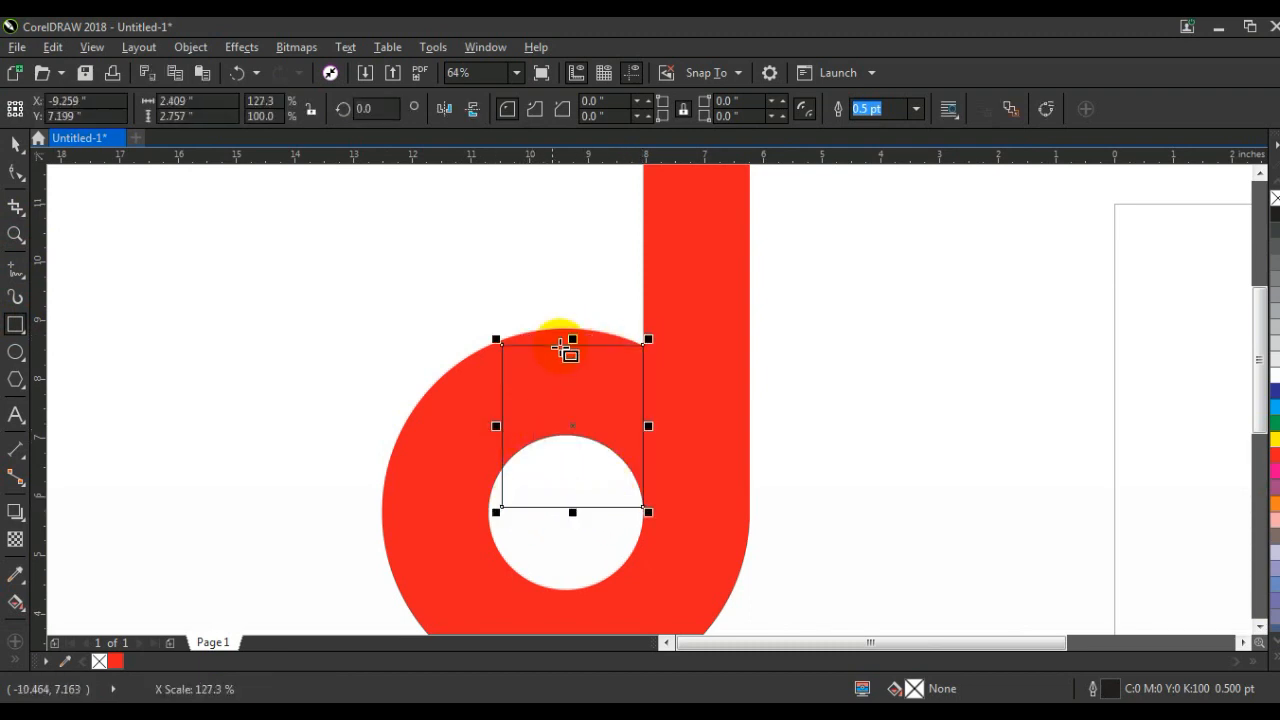
pyautogui.moveTo(571, 341); pyautogui.dragTo(571, 241)
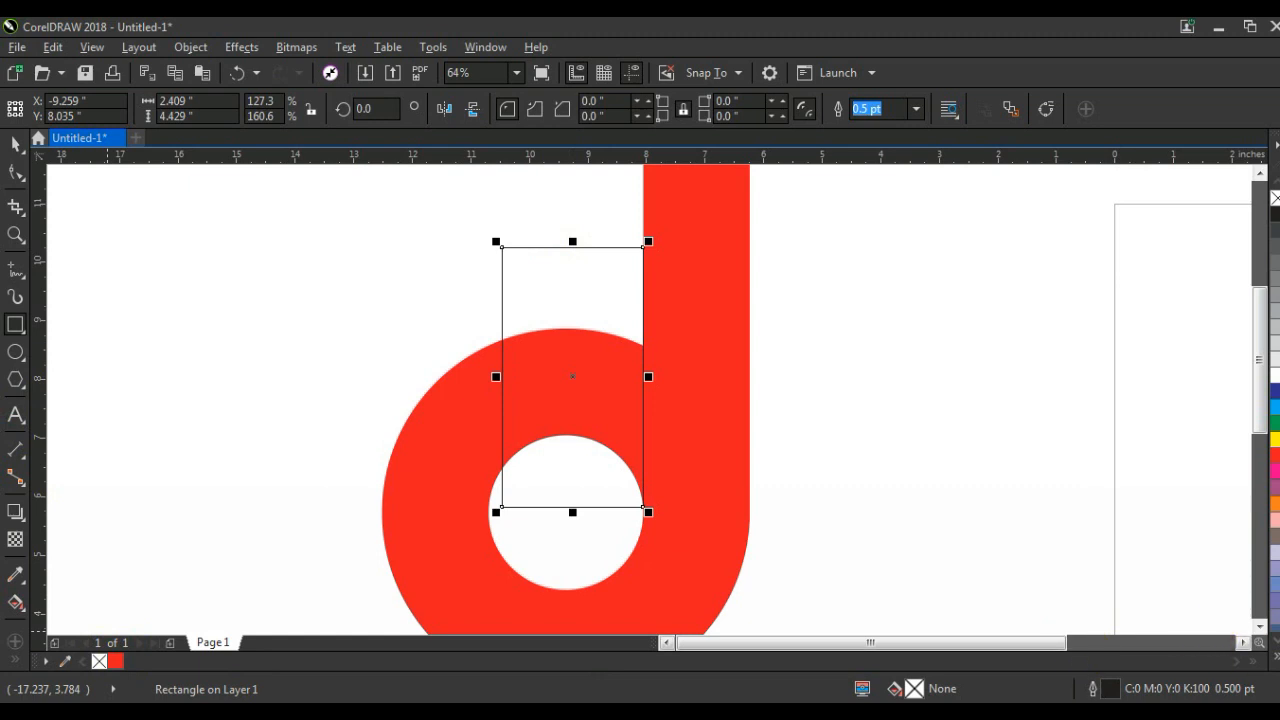
# Step: Fill the new rectangle with black, C:100 M:100 Y:100 K:100, and apply a linear transparency fading leftward away from the stem
pyautogui.click(1275, 657)
pyautogui.click(1261, 336)
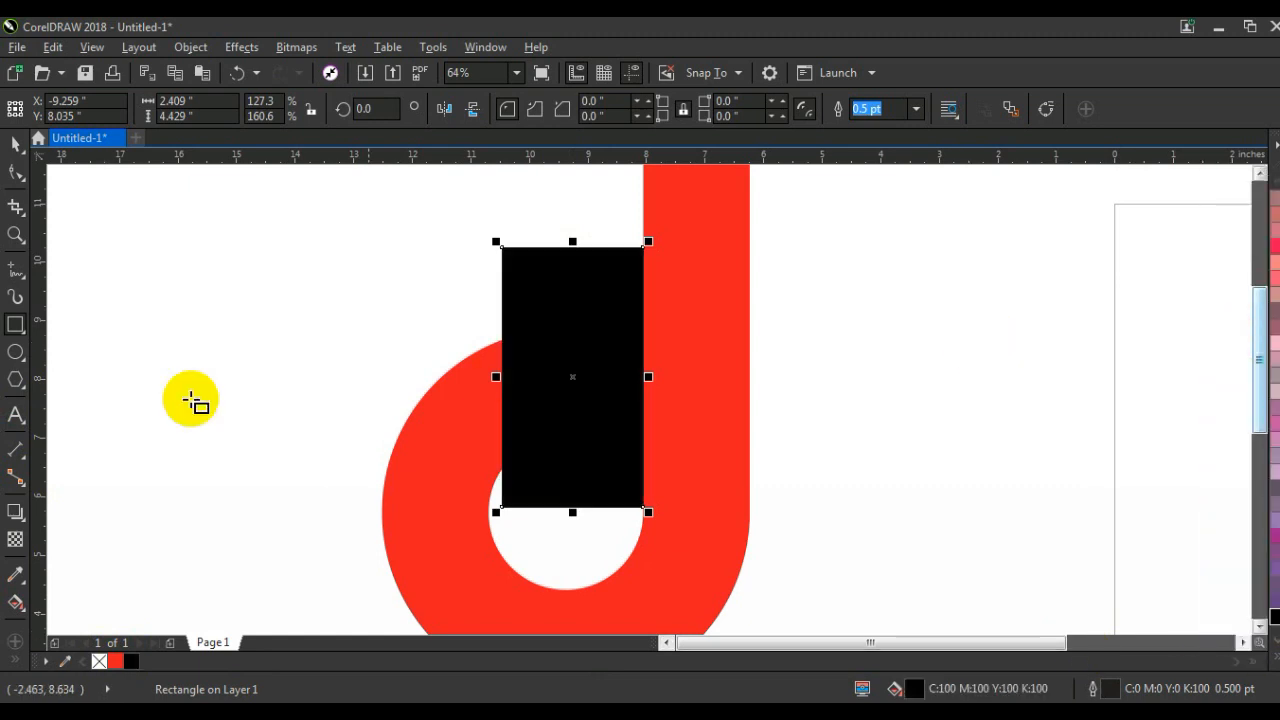
pyautogui.click(14, 541)
pyautogui.click(603, 385)
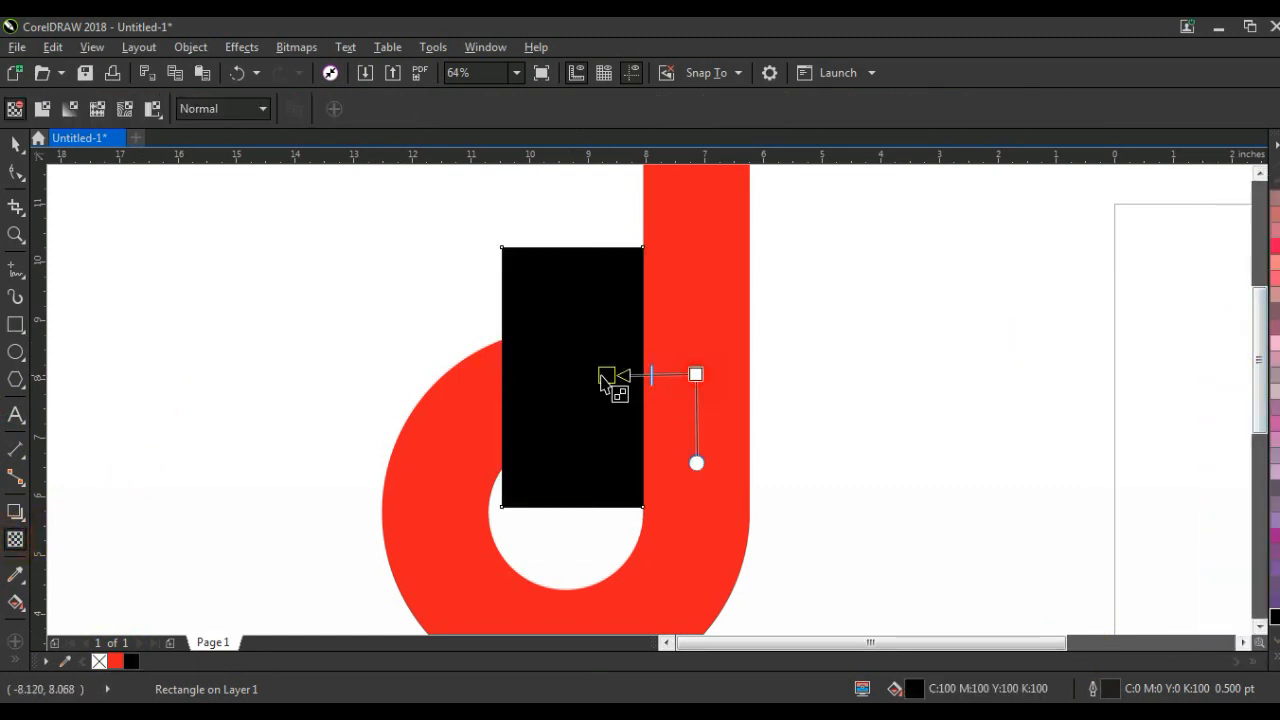
pyautogui.moveTo(585, 378)
pyautogui.mouseDown()
pyautogui.moveTo(571, 372)
pyautogui.moveTo(584, 372)
pyautogui.mouseUp()
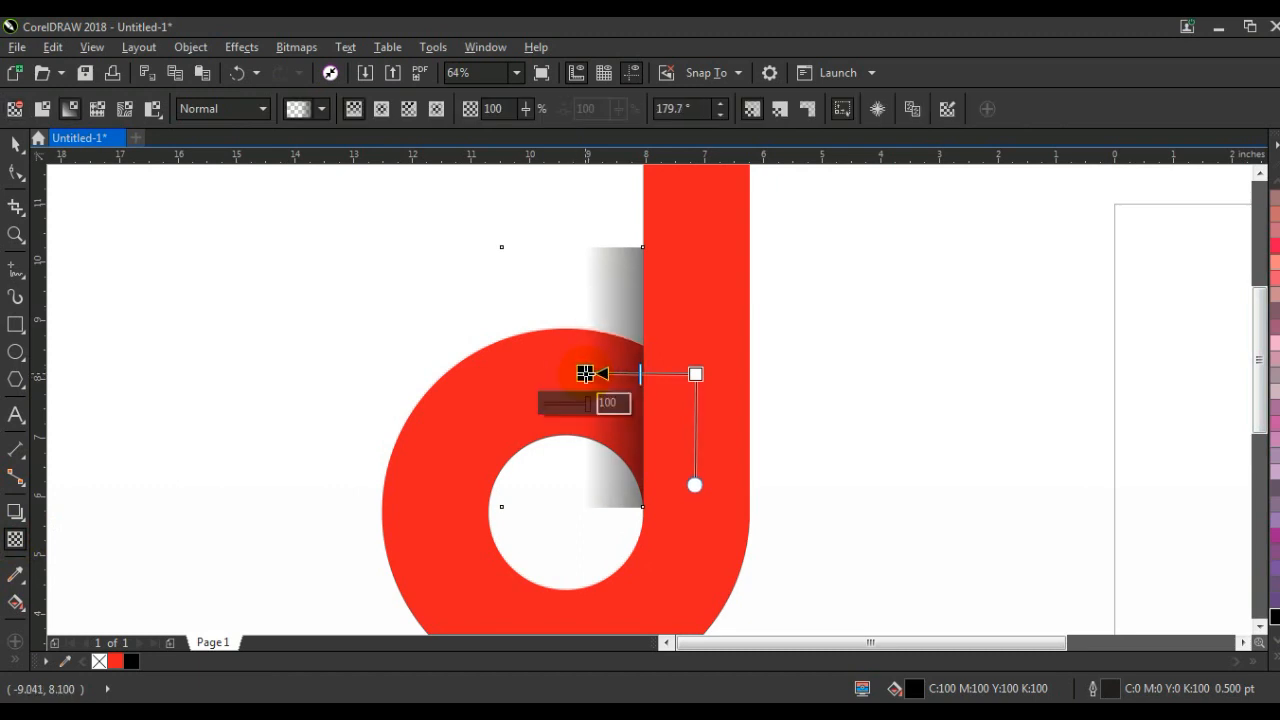
# Step: PowerClip the gradient shadow rectangle inside the red letter d
pyautogui.click(13, 146)
pyautogui.click(637, 293)
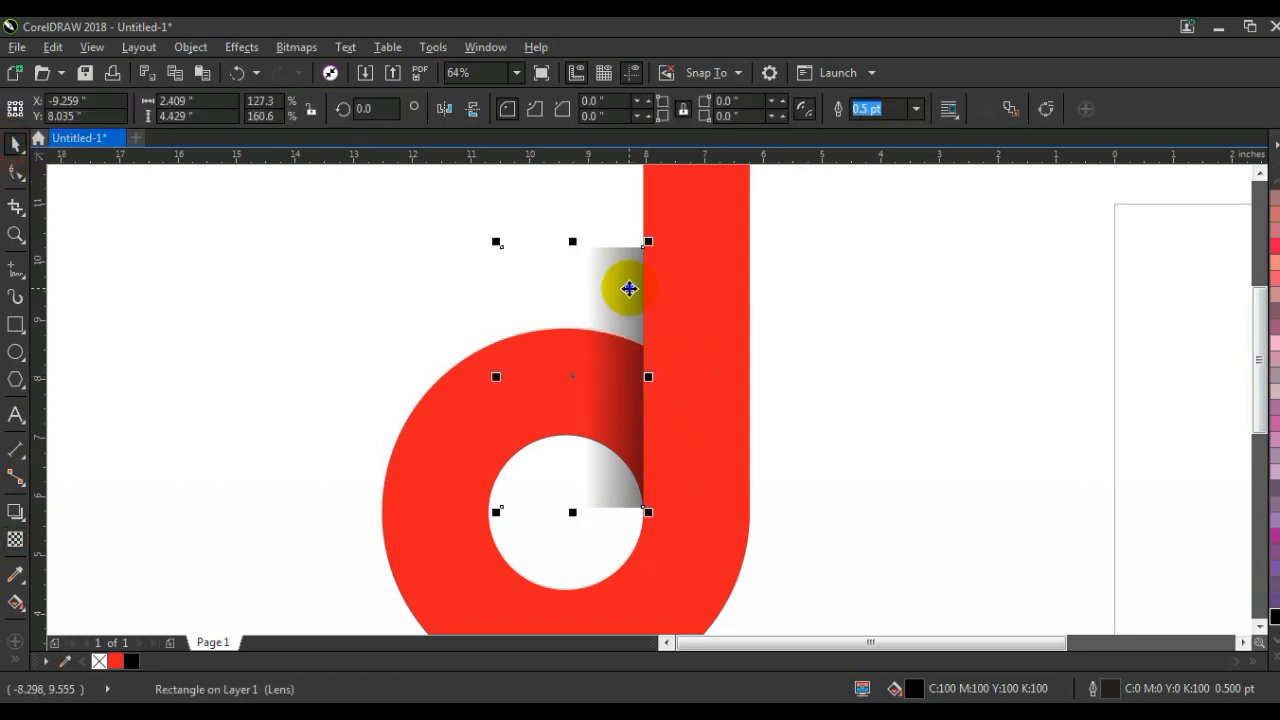
pyautogui.rightClick(629, 289)
pyautogui.click(673, 170)
pyautogui.click(700, 261)
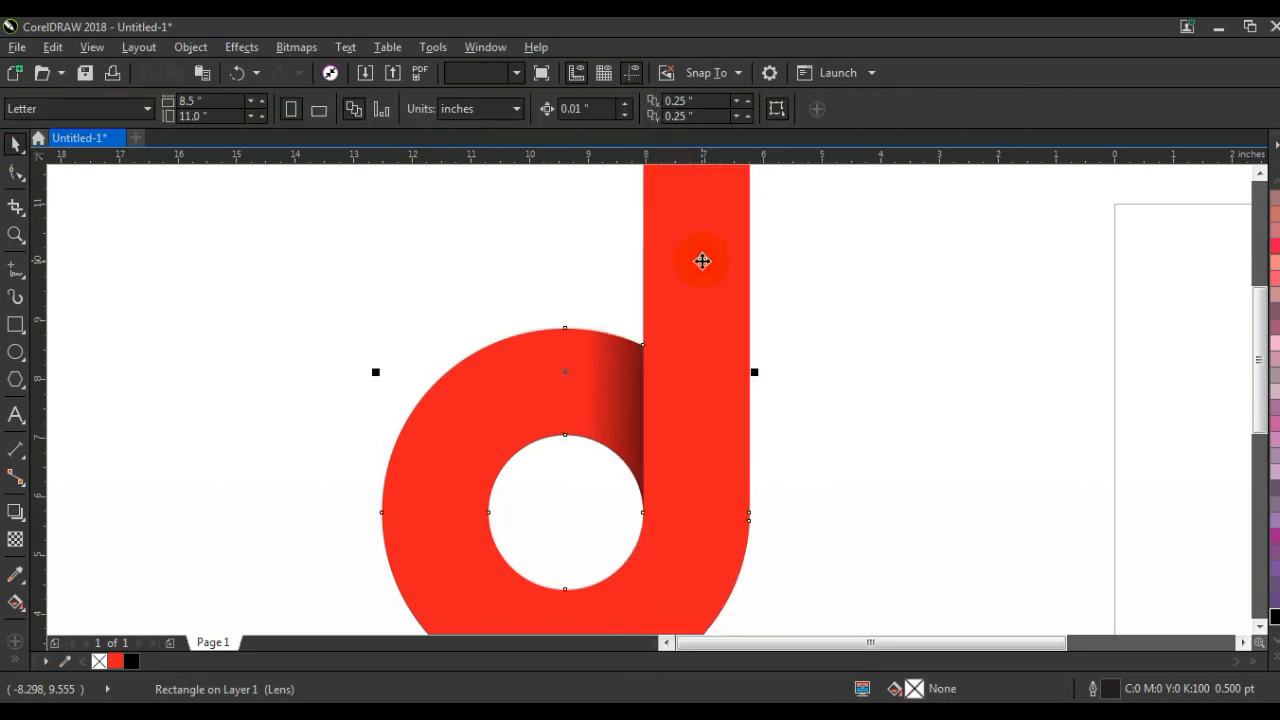
pyautogui.press('F3')
pyautogui.press('Escape')
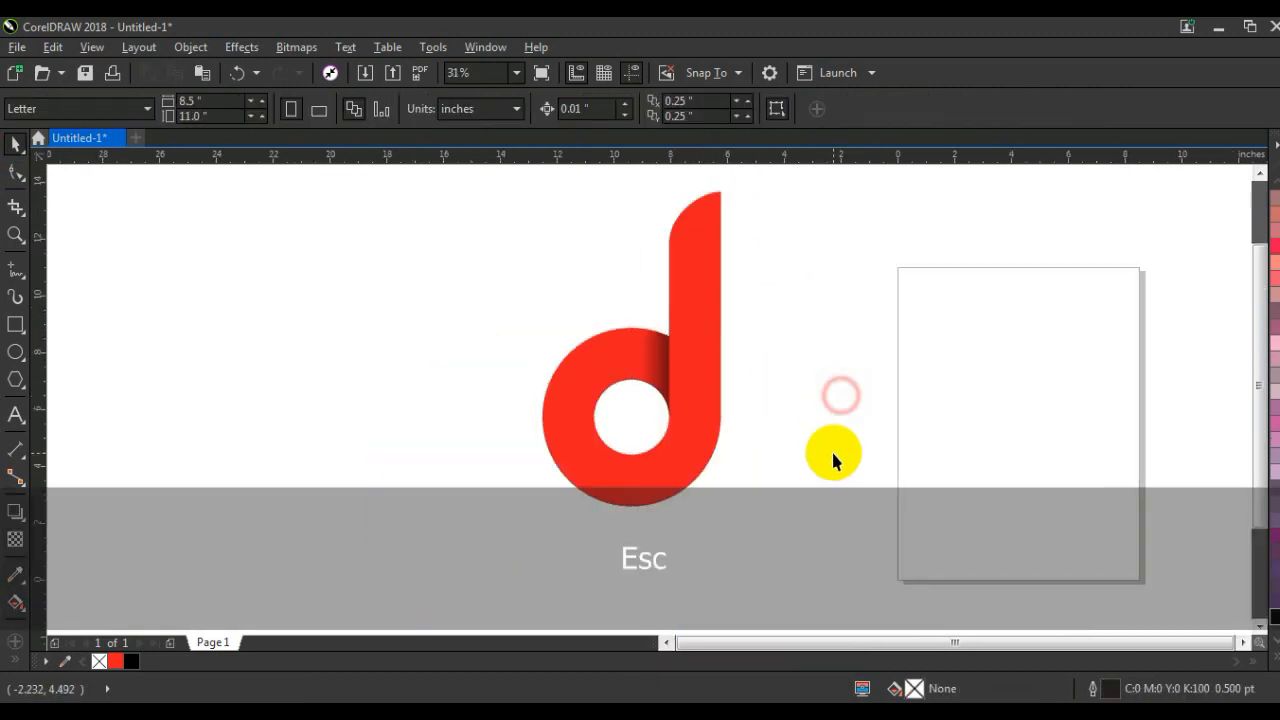
# Step: Draw a circle about 4.46 inches in diameter over the lower part of the letter's bowl
pyautogui.click(15, 236)
pyautogui.moveTo(489, 290); pyautogui.dragTo(950, 539)
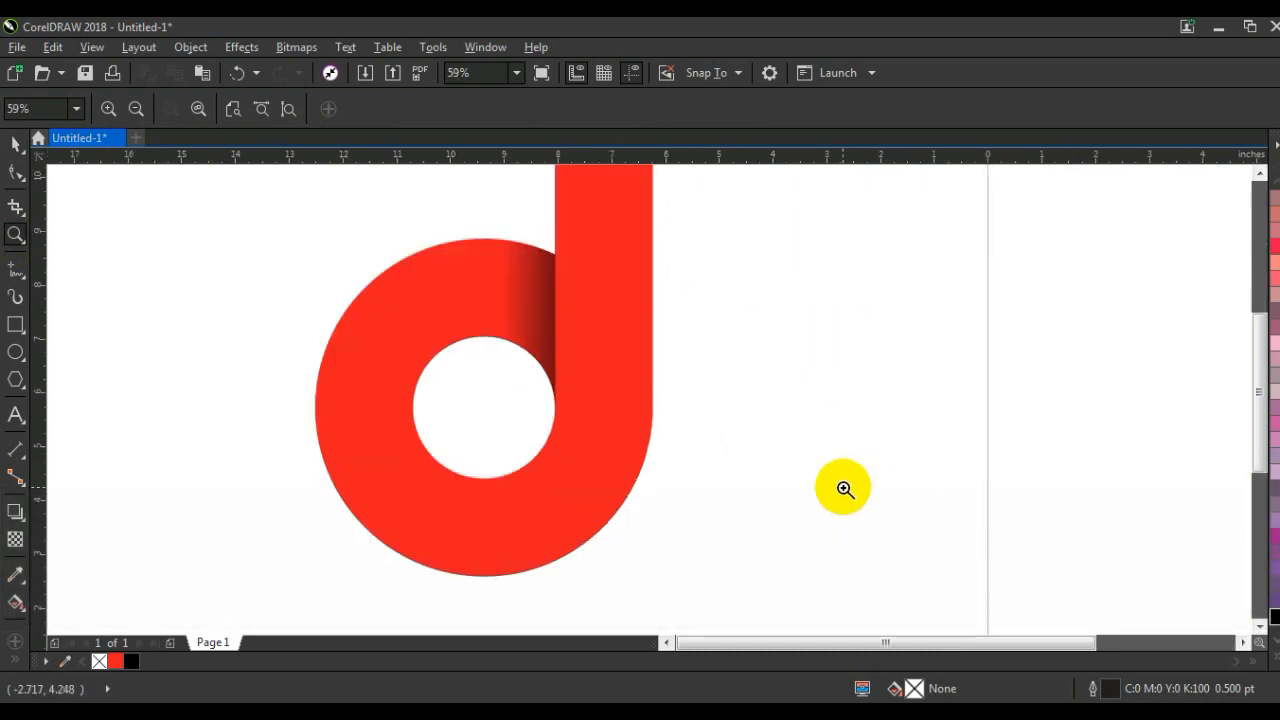
pyautogui.click(15, 352)
pyautogui.moveTo(390, 345); pyautogui.dragTo(640, 594)
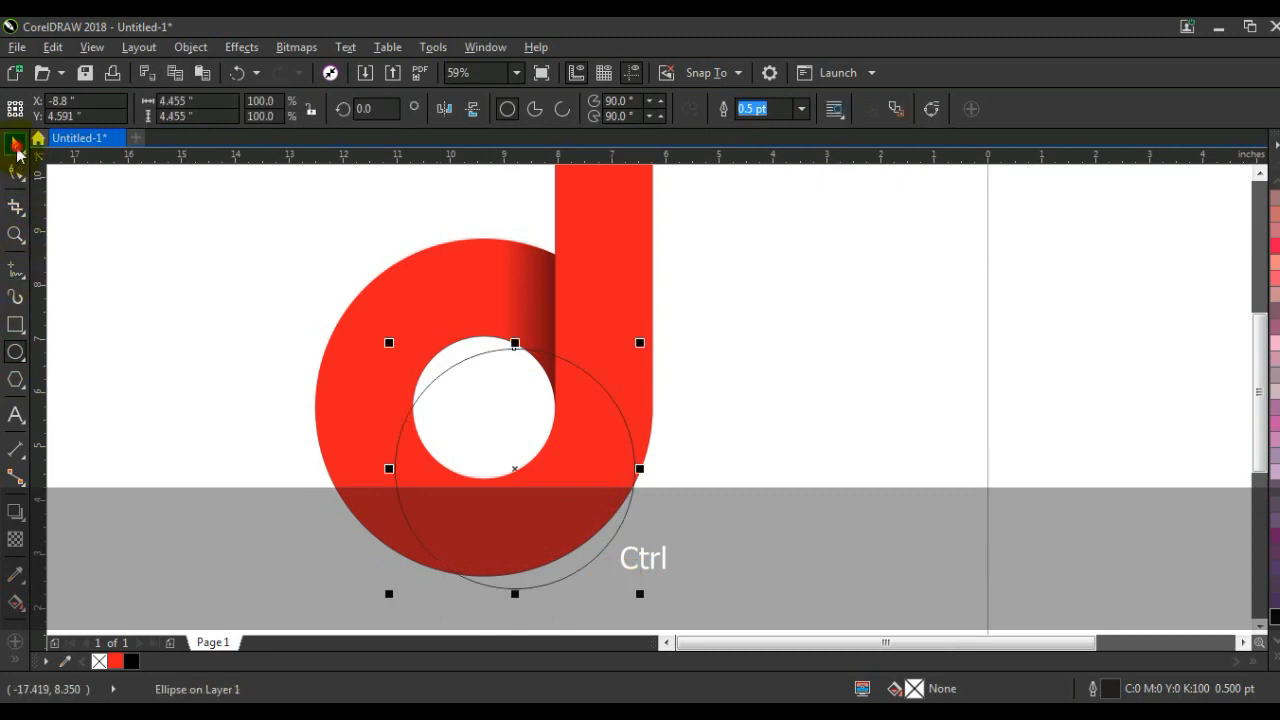
# Step: Resize the circle to about 5.62 inches, with its left edge just outside the hole and its lower edge slightly below the bowl
pyautogui.moveTo(508, 502); pyautogui.dragTo(531, 471)
pyautogui.moveTo(657, 342); pyautogui.dragTo(596, 402)
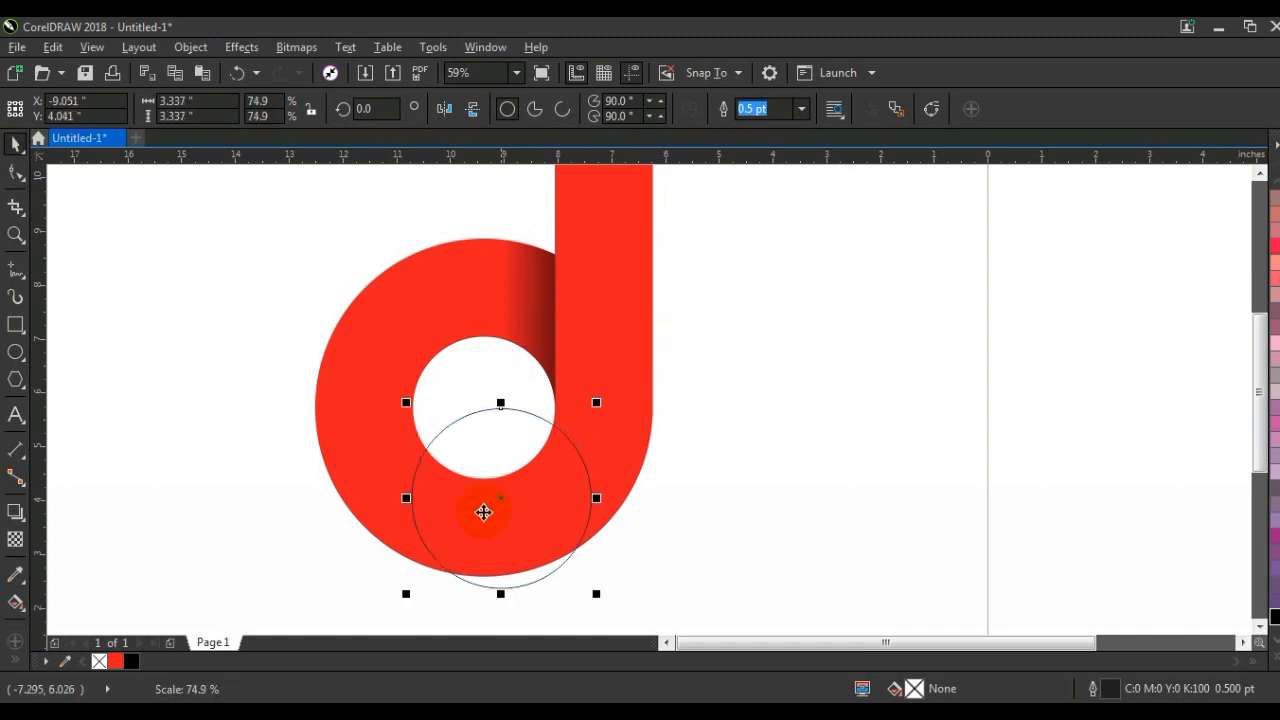
pyautogui.moveTo(500, 500); pyautogui.dragTo(500, 416)
pyautogui.moveTo(596, 506); pyautogui.dragTo(684, 590)
pyautogui.moveTo(687, 311); pyautogui.dragTo(723, 214)
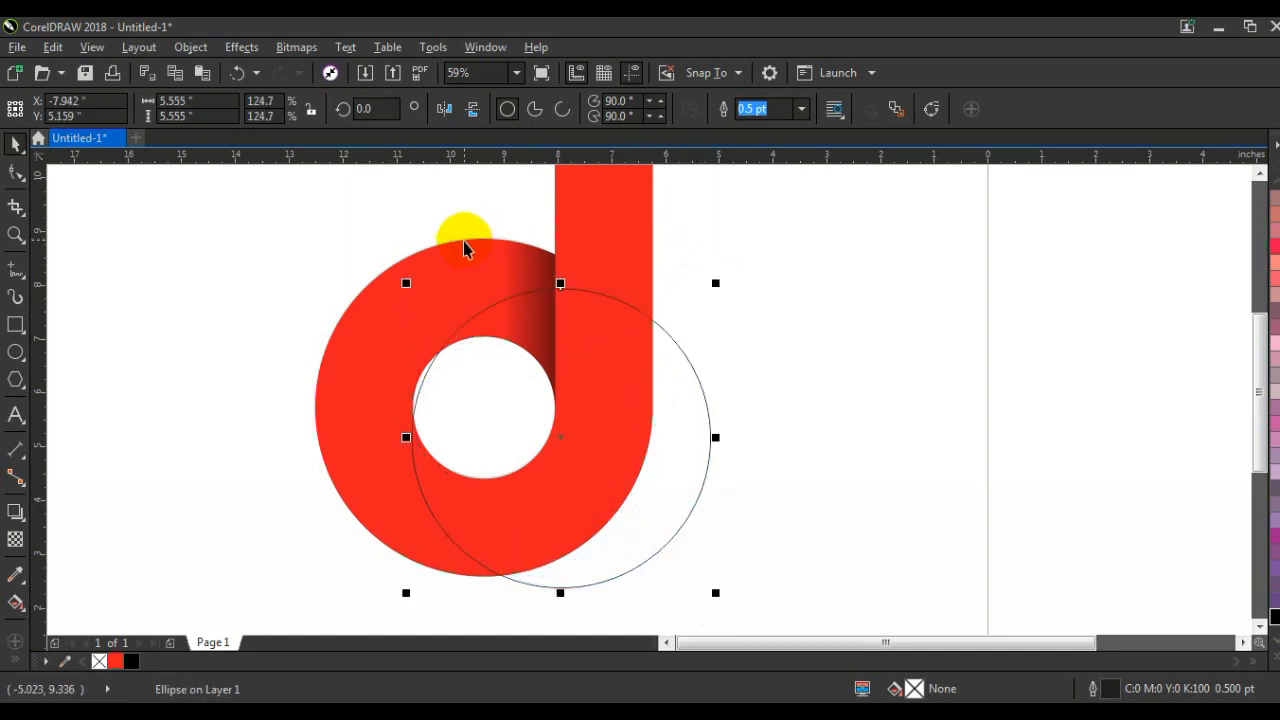
pyautogui.moveTo(405, 283); pyautogui.dragTo(402, 276)
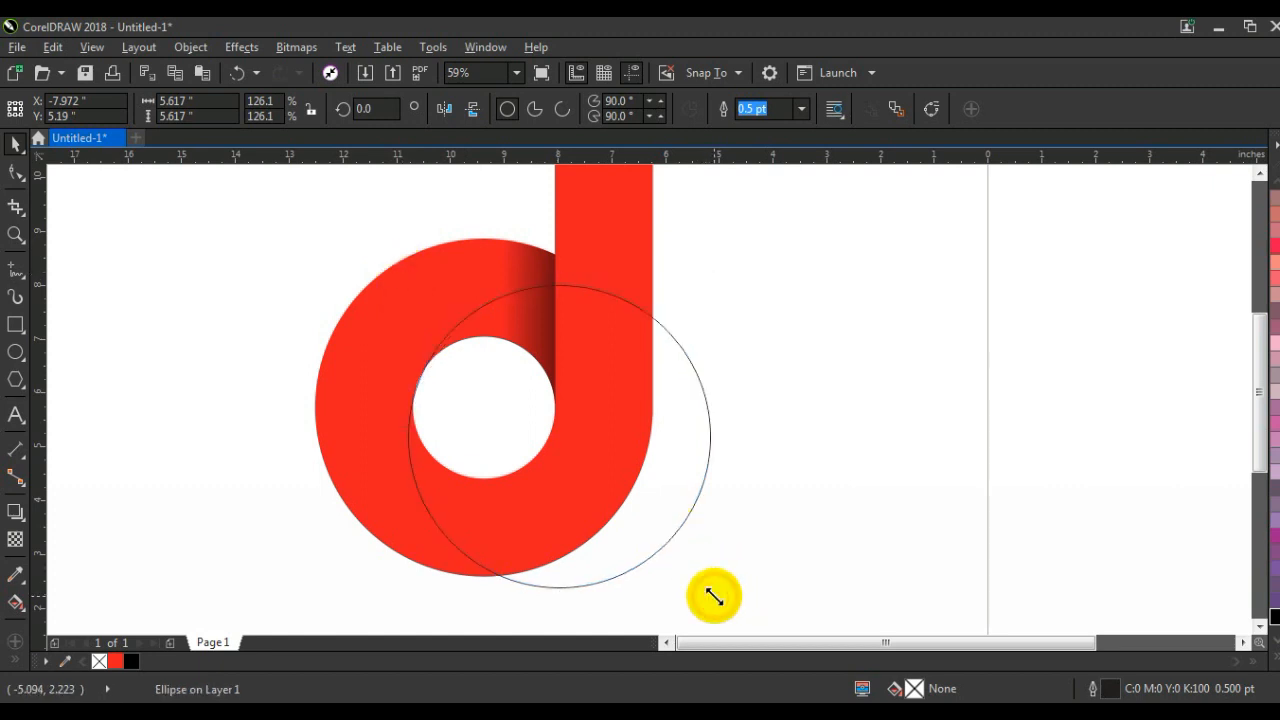
pyautogui.moveTo(715, 596); pyautogui.dragTo(715, 594)
# Step: Draw a rectangle about 9.17 by 2.40 inches covering the circle's upper part down to the hole's middle
pyautogui.click(15, 324)
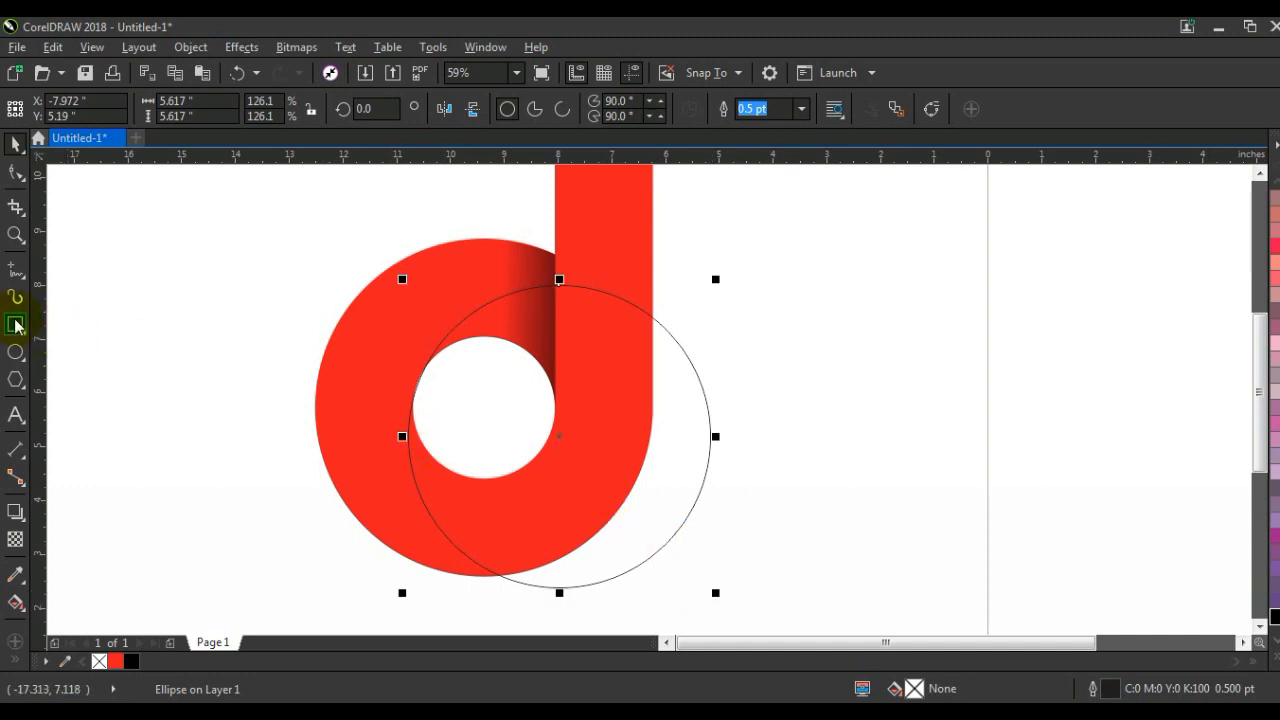
pyautogui.moveTo(282, 272); pyautogui.dragTo(776, 401)
pyautogui.click(9, 152)
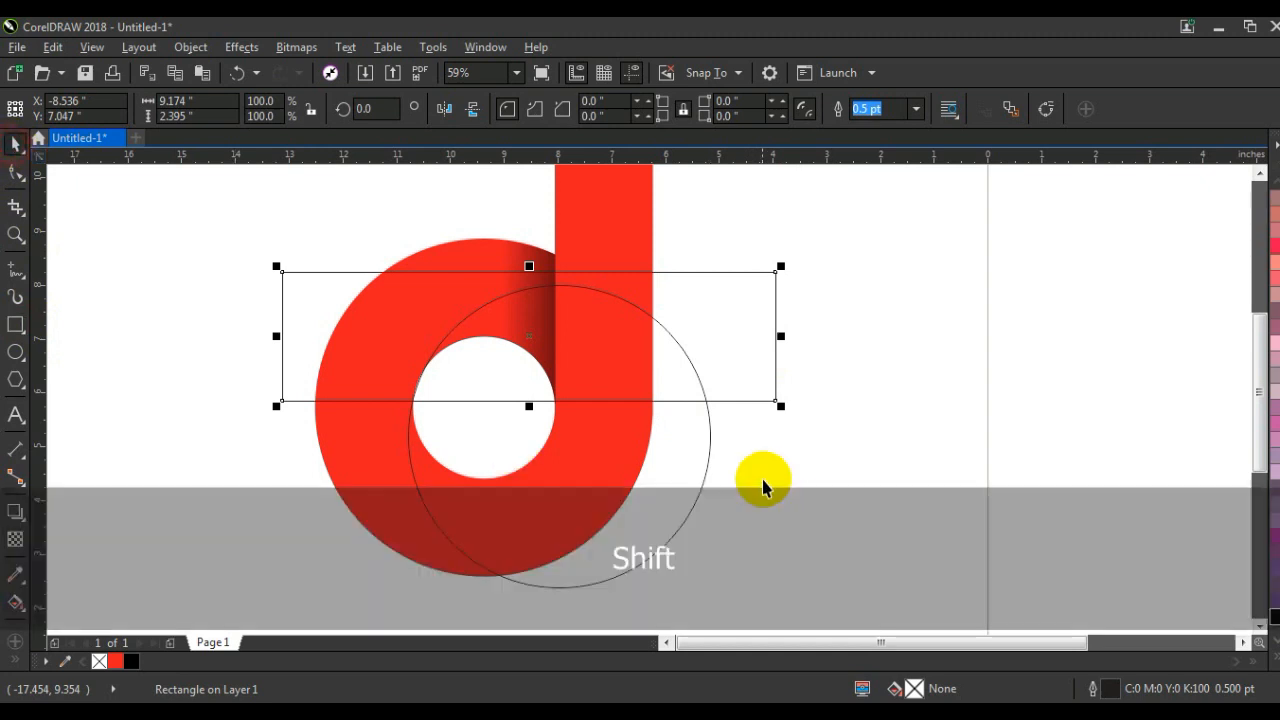
# Step: Trim the circle with the rectangle and delete the rectangle
pyautogui.keyDown('shift'); pyautogui.click(709, 426); pyautogui.keyUp('shift')
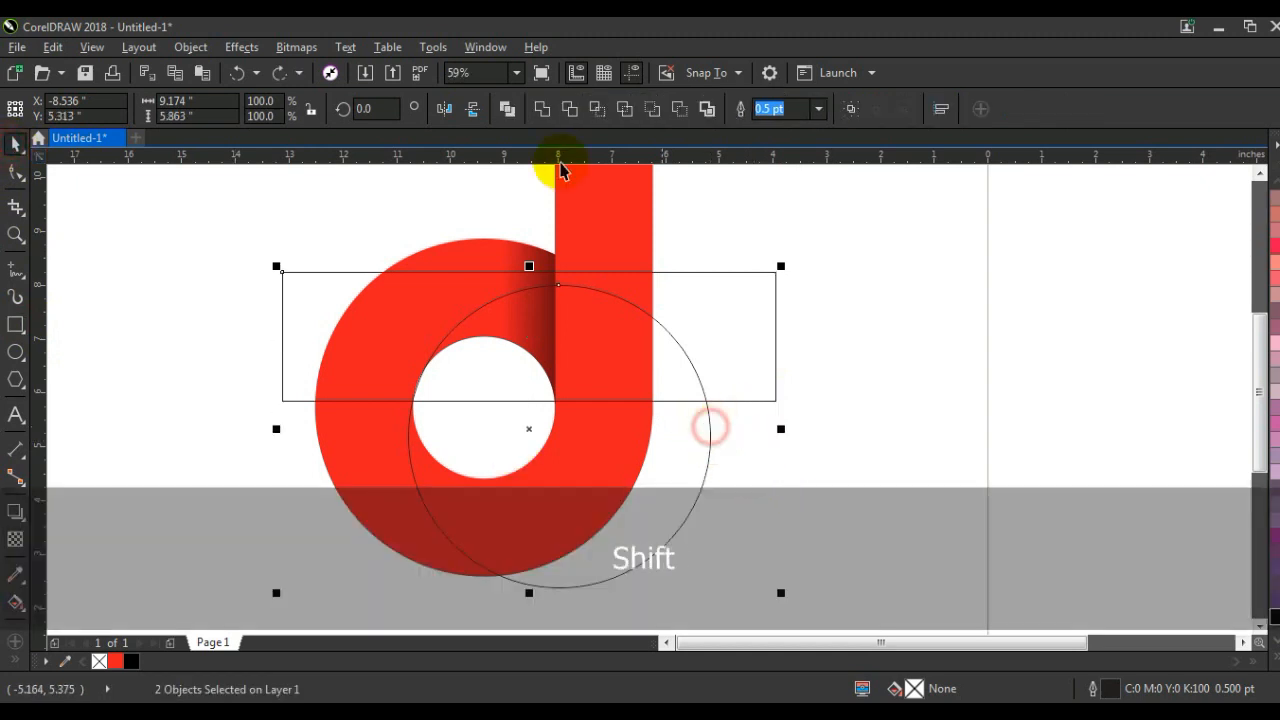
pyautogui.click(568, 109)
pyautogui.click(782, 277)
pyautogui.click(775, 310)
pyautogui.press('Delete')
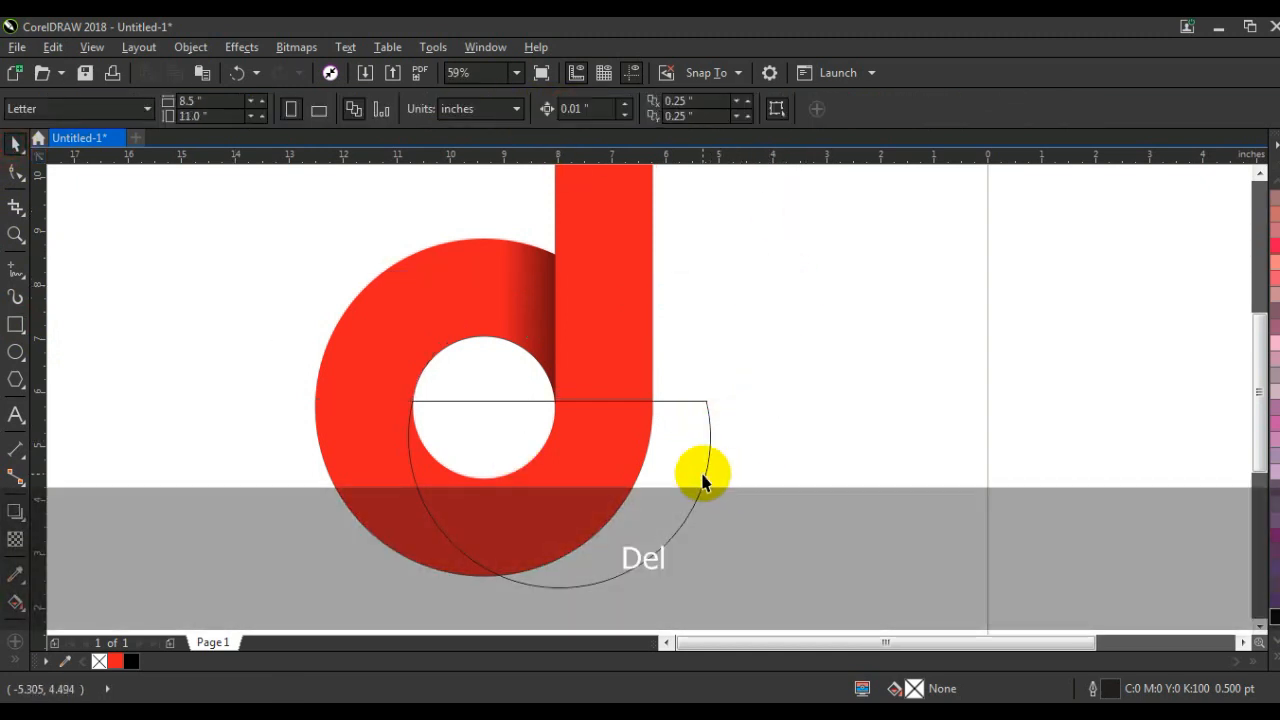
# Step: Fill the trimmed circle with black, C100 M100 Y100 K100, and apply a linear transparency fading rightward from its left edge
pyautogui.click(702, 480)
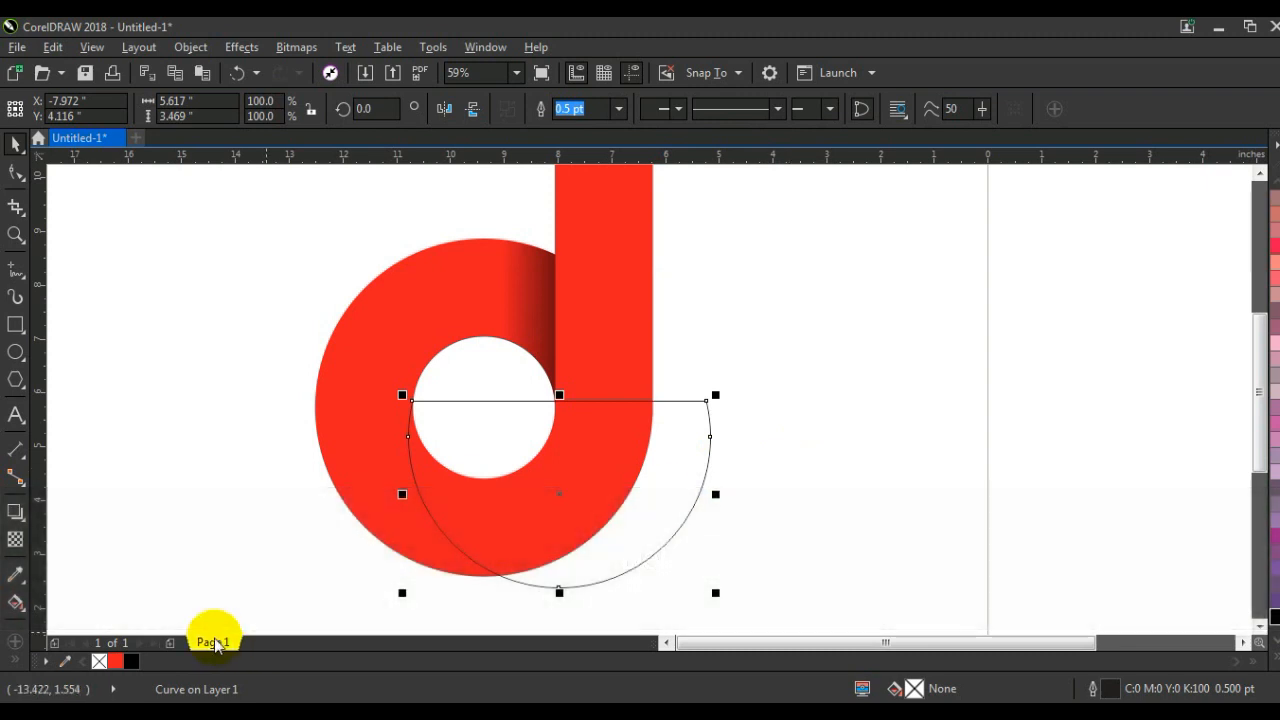
pyautogui.click(133, 662)
pyautogui.click(14, 541)
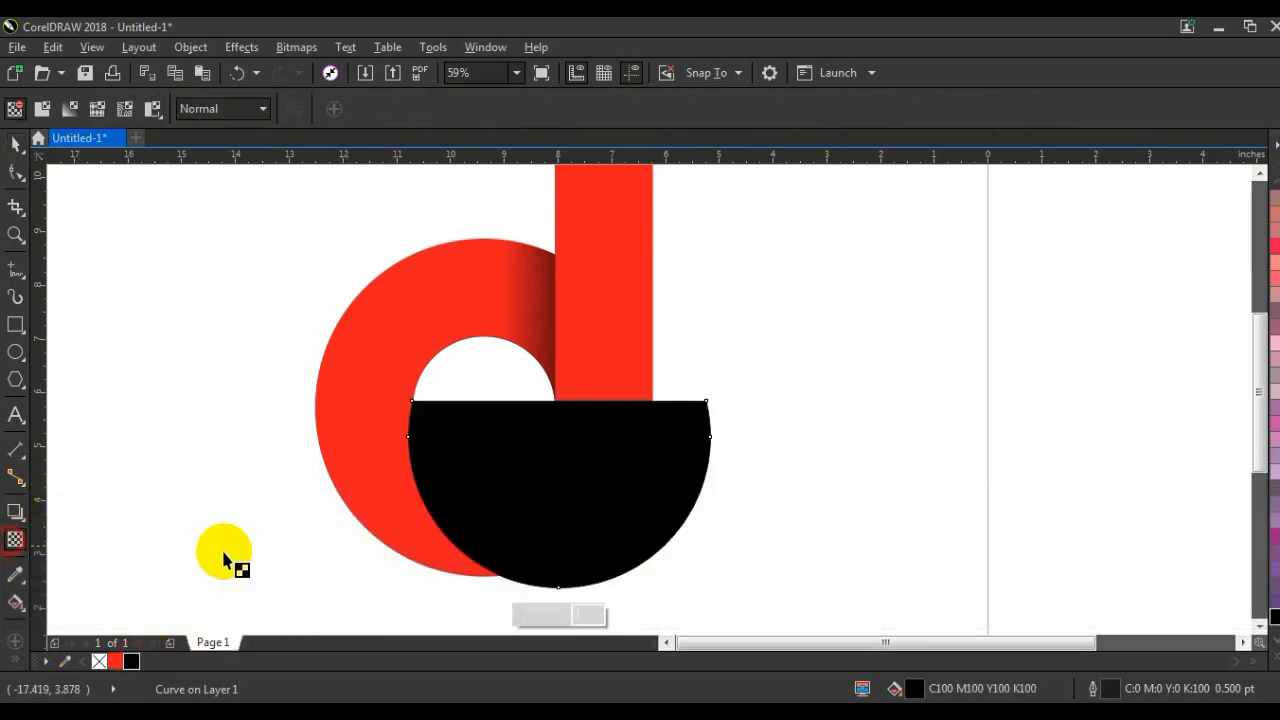
pyautogui.moveTo(476, 468); pyautogui.dragTo(517, 434)
pyautogui.moveTo(398, 457); pyautogui.dragTo(313, 461)
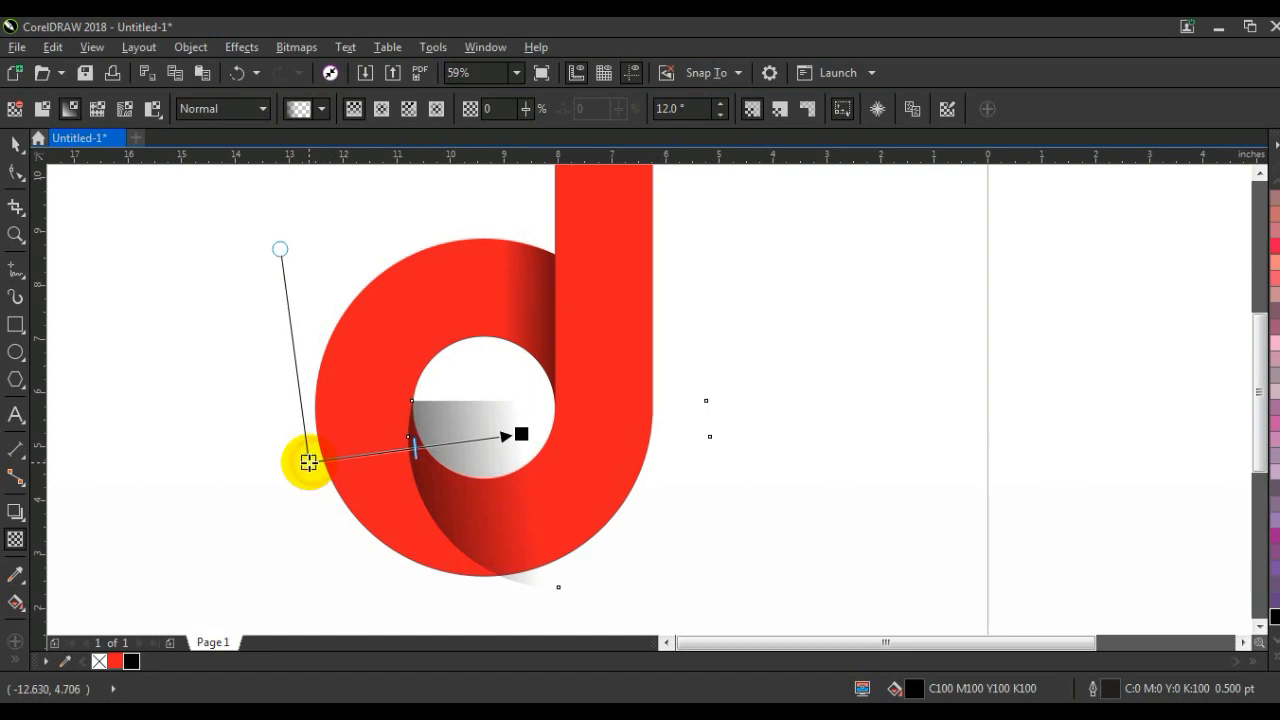
# Step: PowerClip the curved gradient shadow inside the letter d
pyautogui.click(15, 143)
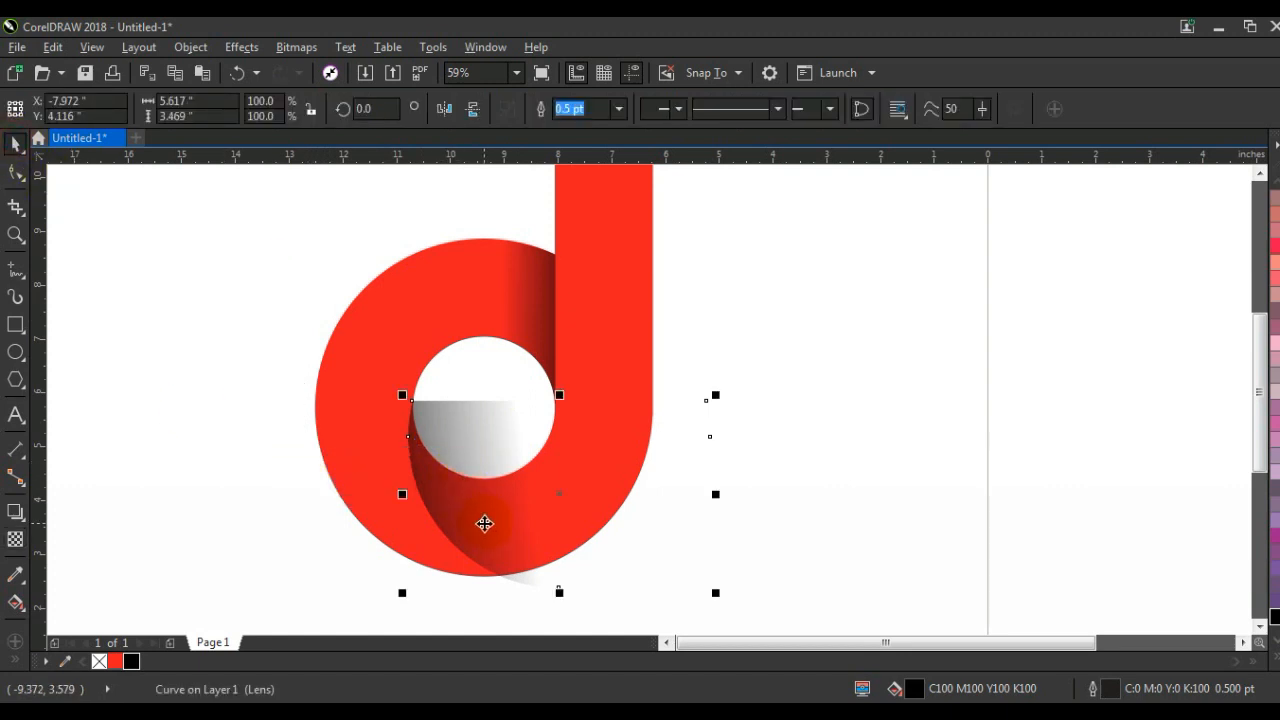
pyautogui.rightClick(484, 523)
pyautogui.click(533, 172)
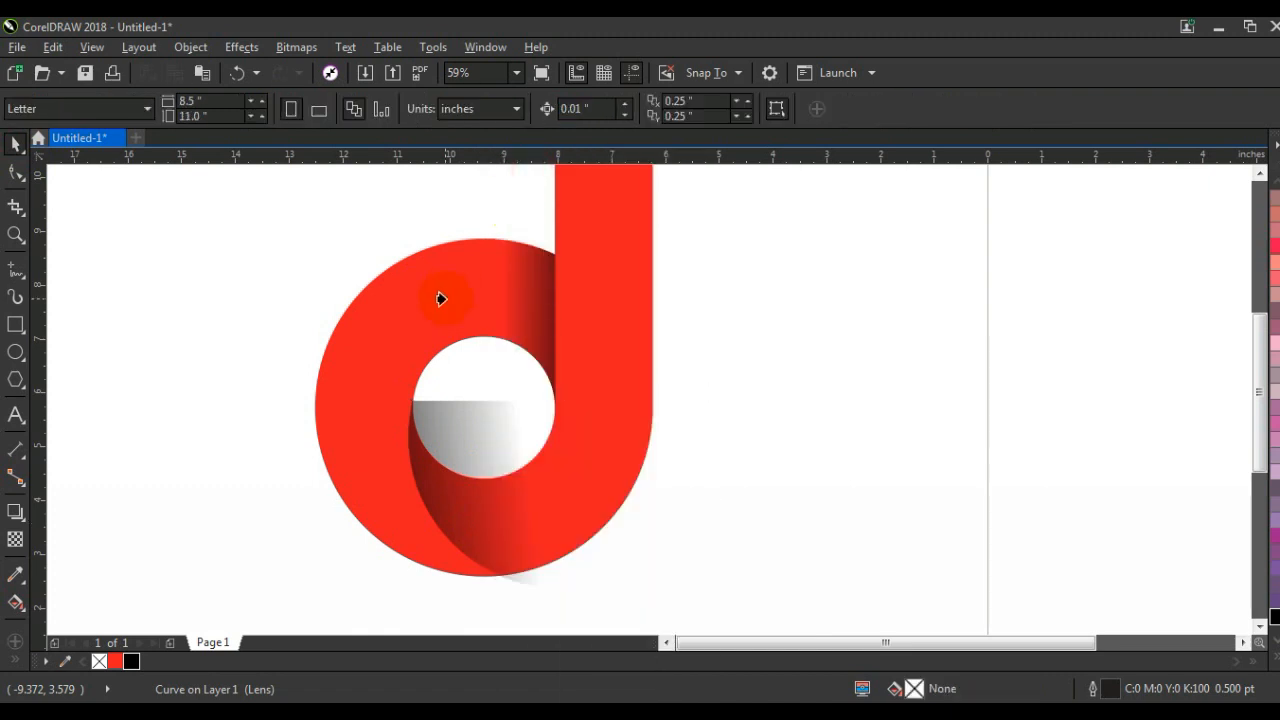
pyautogui.click(440, 298)
pyautogui.click(737, 383)
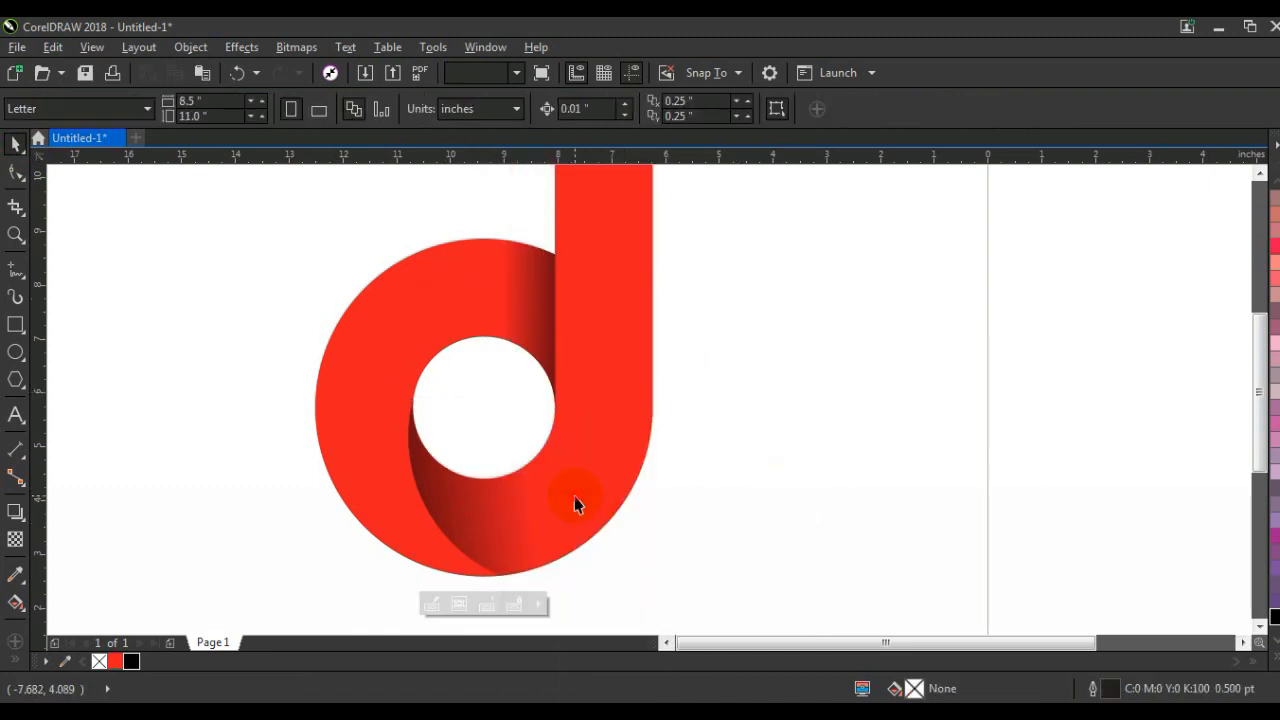
# Step: Scale the whole letter d down proportionally to 82 percent, about 5.15 by 9.07 inches
pyautogui.click(575, 500)
pyautogui.press('F3')
pyautogui.press('Escape')
pyautogui.click(648, 236)
pyautogui.moveTo(642, 207); pyautogui.dragTo(660, 274)
pyautogui.click(668, 318)
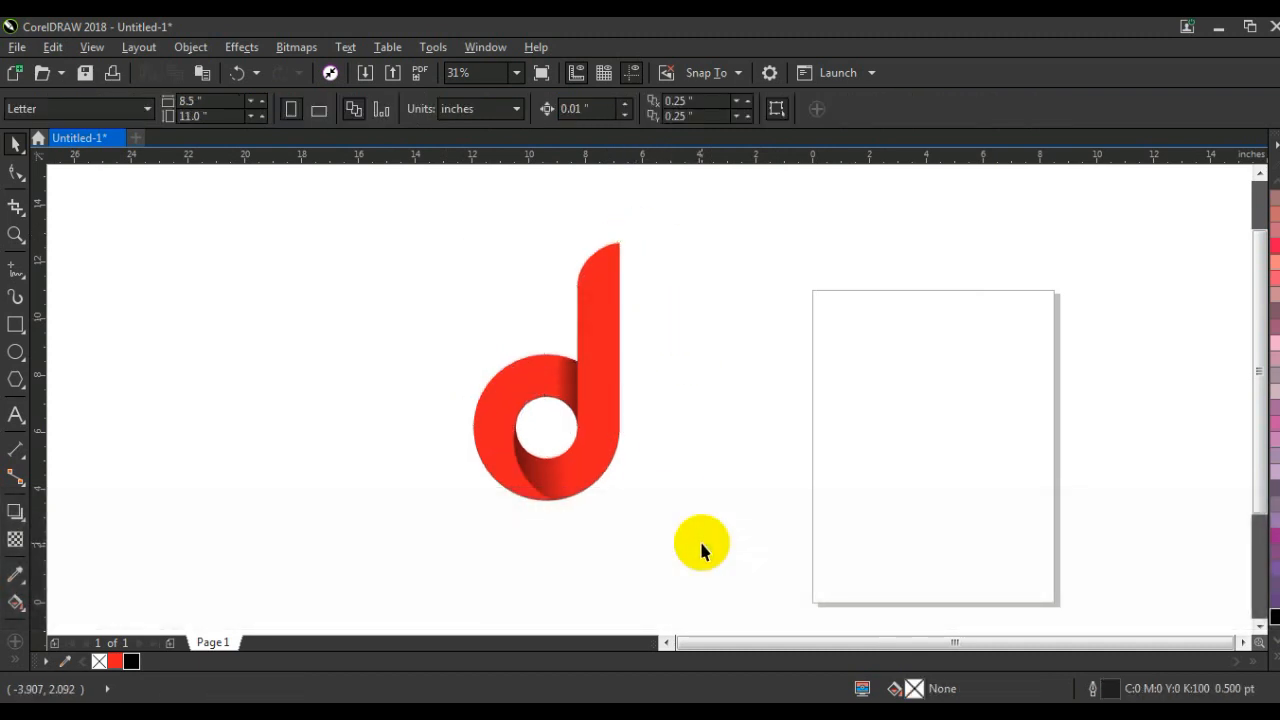
# Step: Copy the red letter d to both sides, filling the left copy cyan, C:100 M:0 Y:0 K:0, and the right one green, C:100 M:0 Y:100 K:0
pyautogui.moveTo(601, 422); pyautogui.dragTo(392, 420)
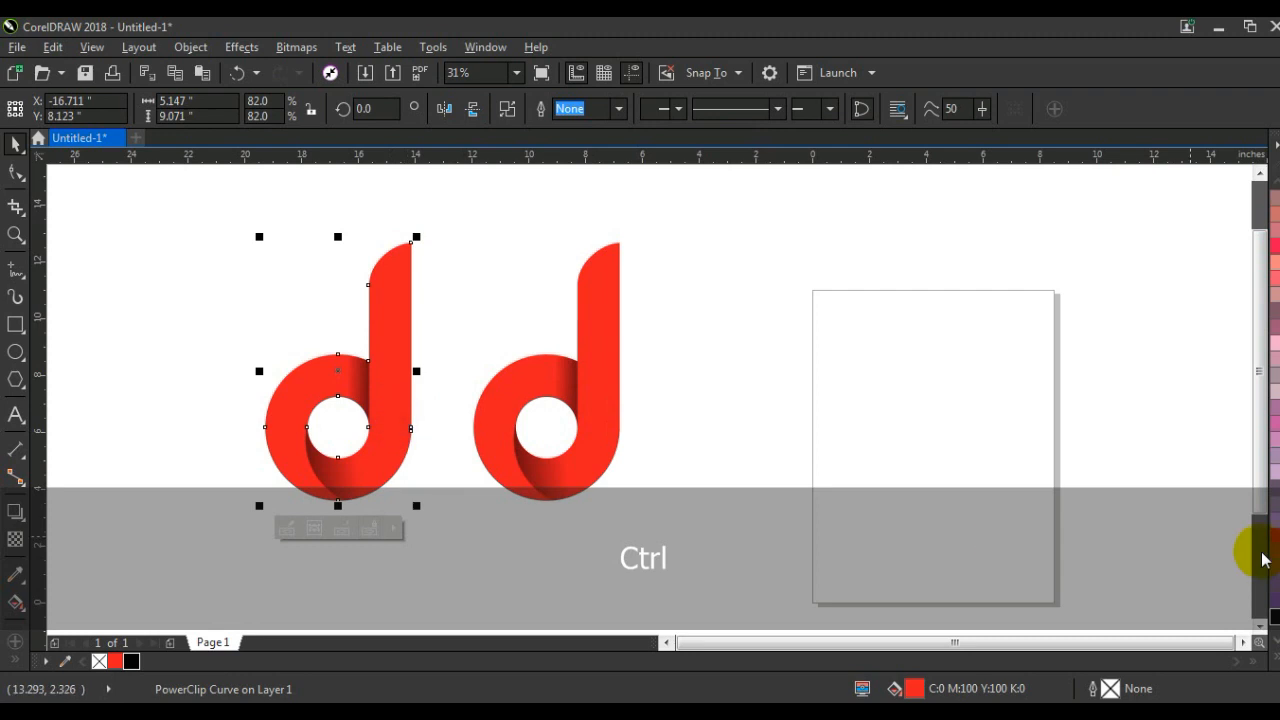
pyautogui.click(1275, 655)
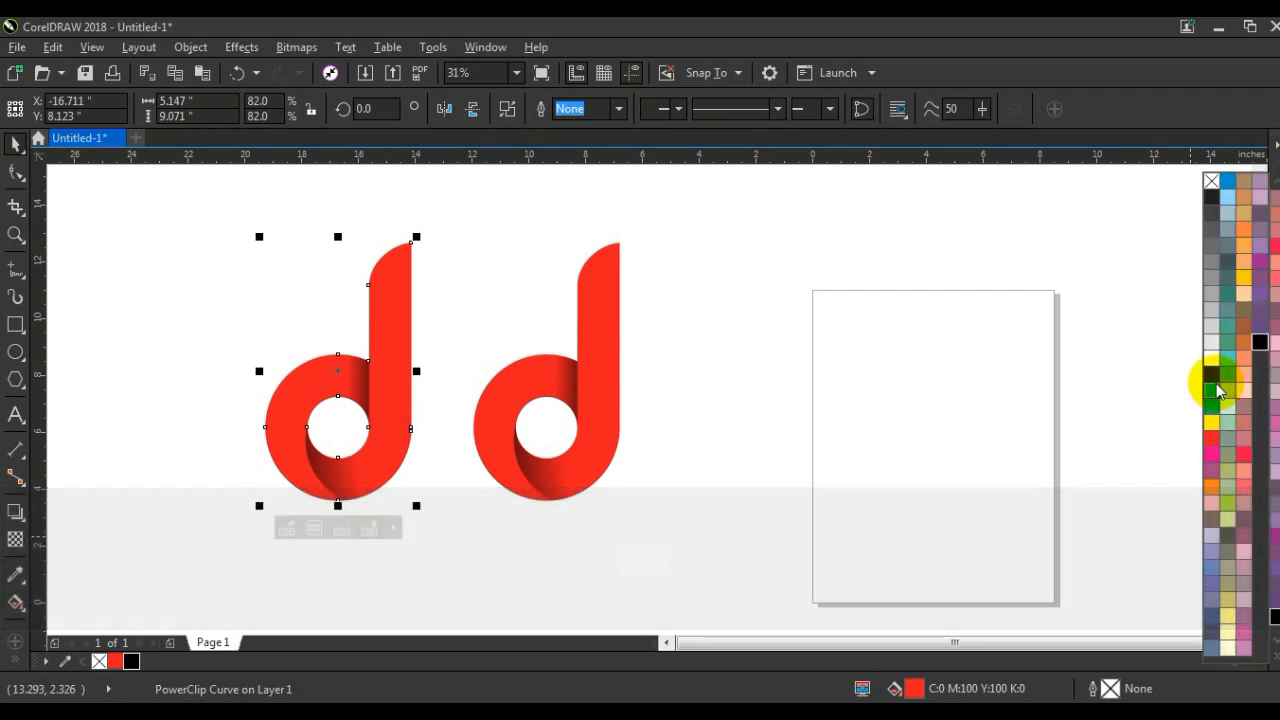
pyautogui.moveTo(1208, 388); pyautogui.dragTo(786, 395)
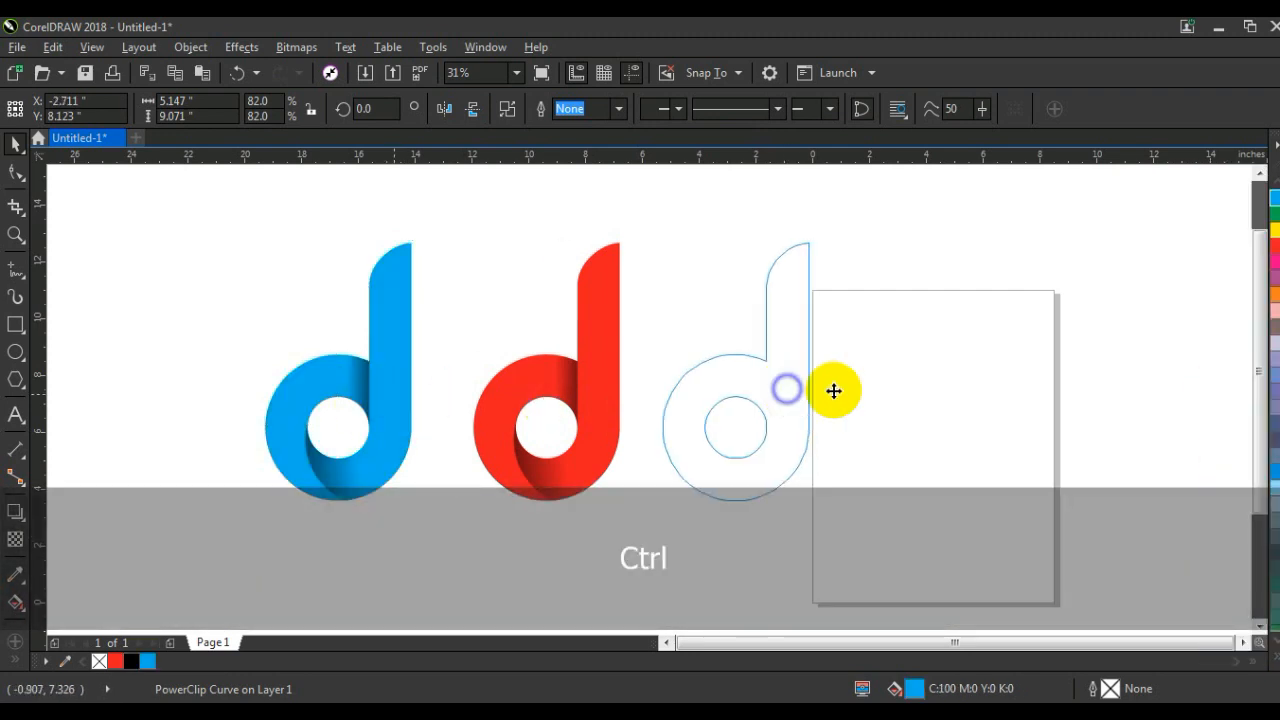
pyautogui.click(1275, 655)
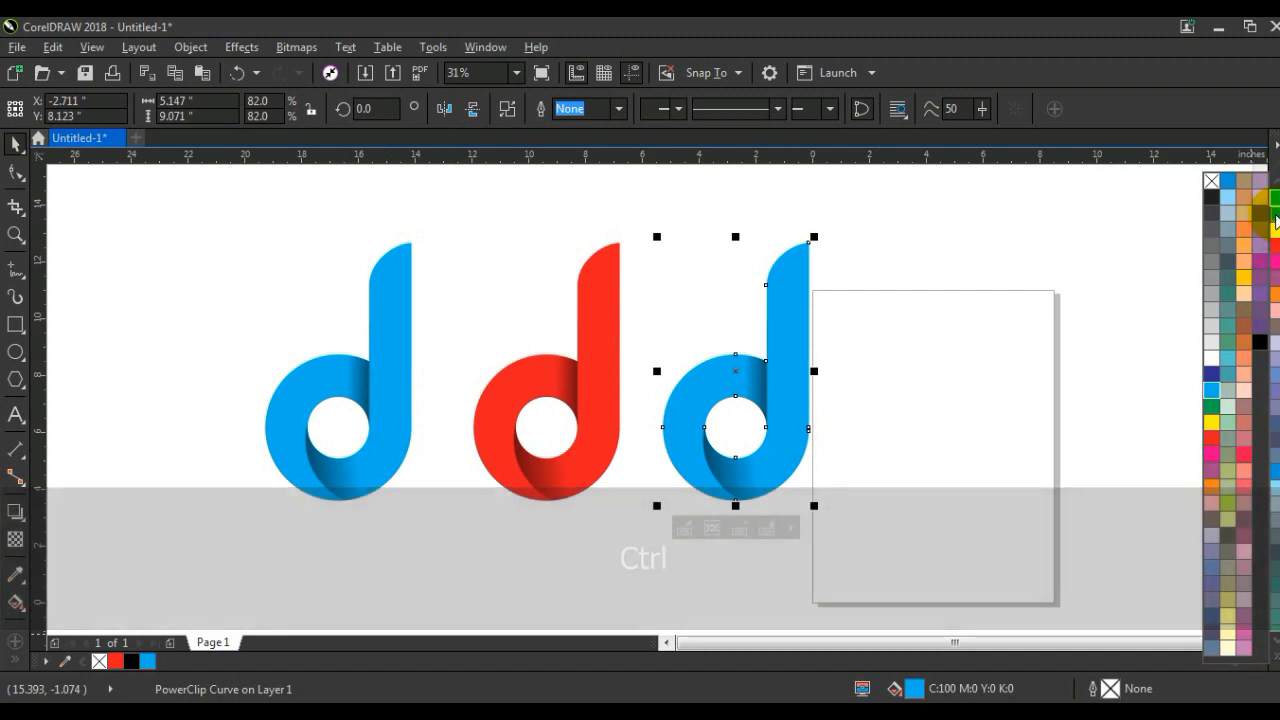
pyautogui.click(1274, 212)
# Step: Place a copy of the green letter to the left of the cyan one and fill it with orange
pyautogui.moveTo(206, 401); pyautogui.dragTo(187, 394)
pyautogui.rightClick(187, 394)
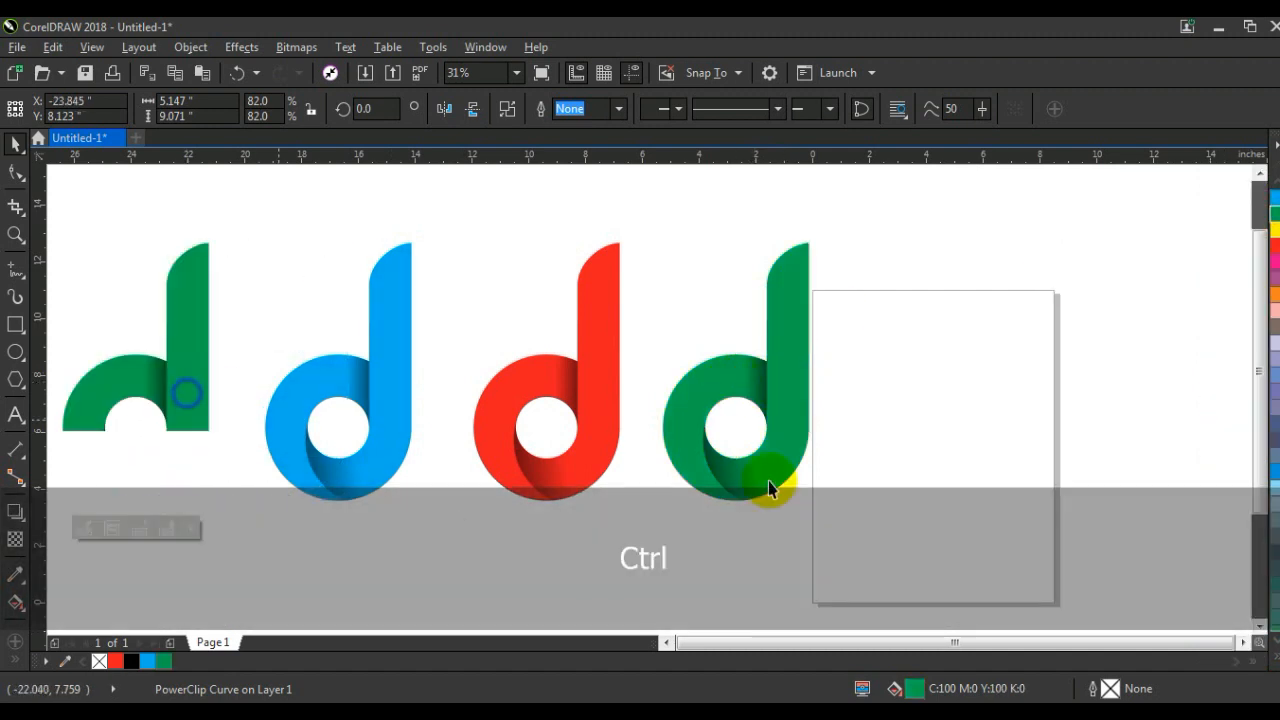
pyautogui.click(1276, 657)
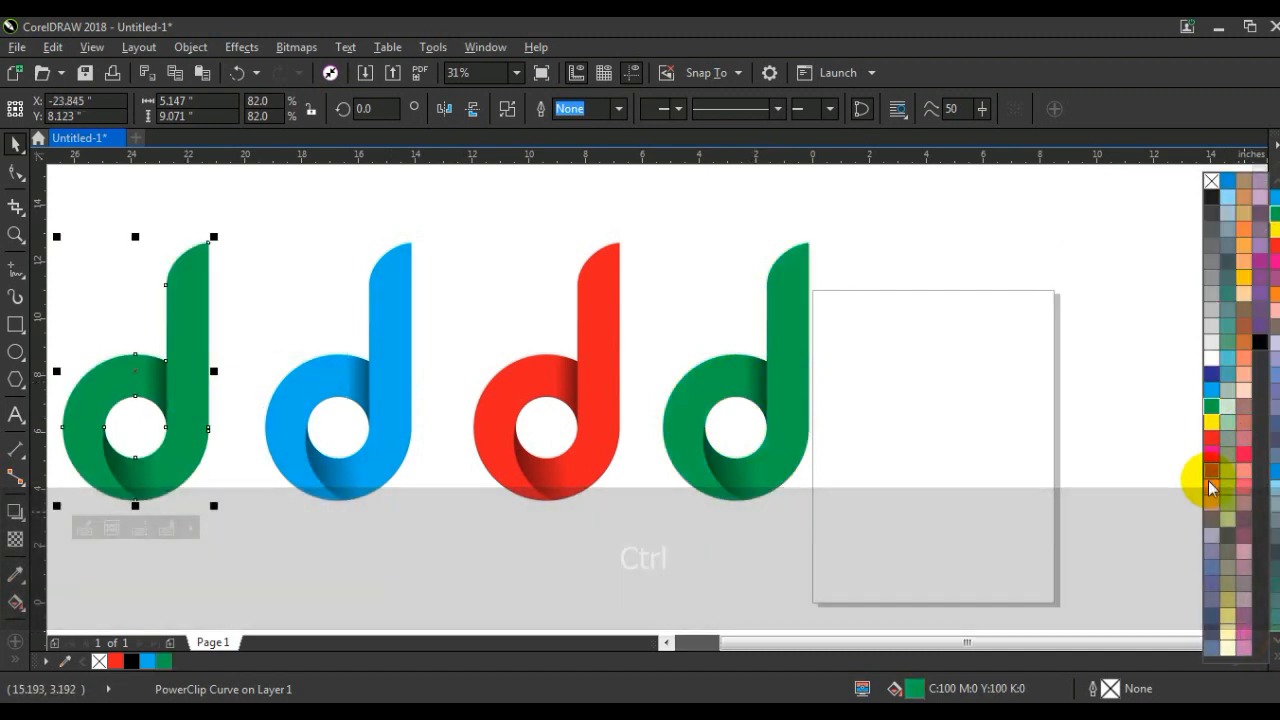
pyautogui.click(1207, 483)
pyautogui.click(846, 449)
# Step: Frame the four coloured letters closely and examine them in a full-screen preview
pyautogui.press('F3')
pyautogui.press('Escape')
pyautogui.moveTo(823, 520); pyautogui.dragTo(335, 277)
pyautogui.hotkey('shift', 'F2')
pyautogui.press('Escape')
pyautogui.click(751, 248)
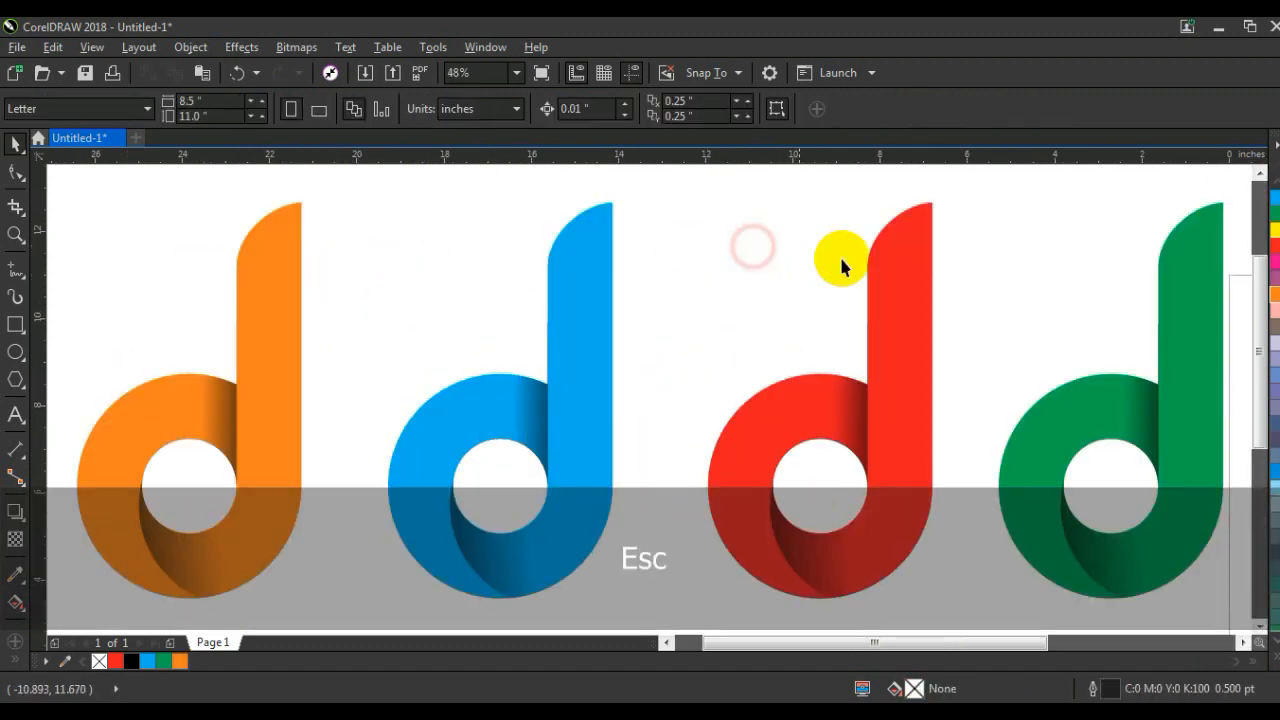
pyautogui.press('F9')
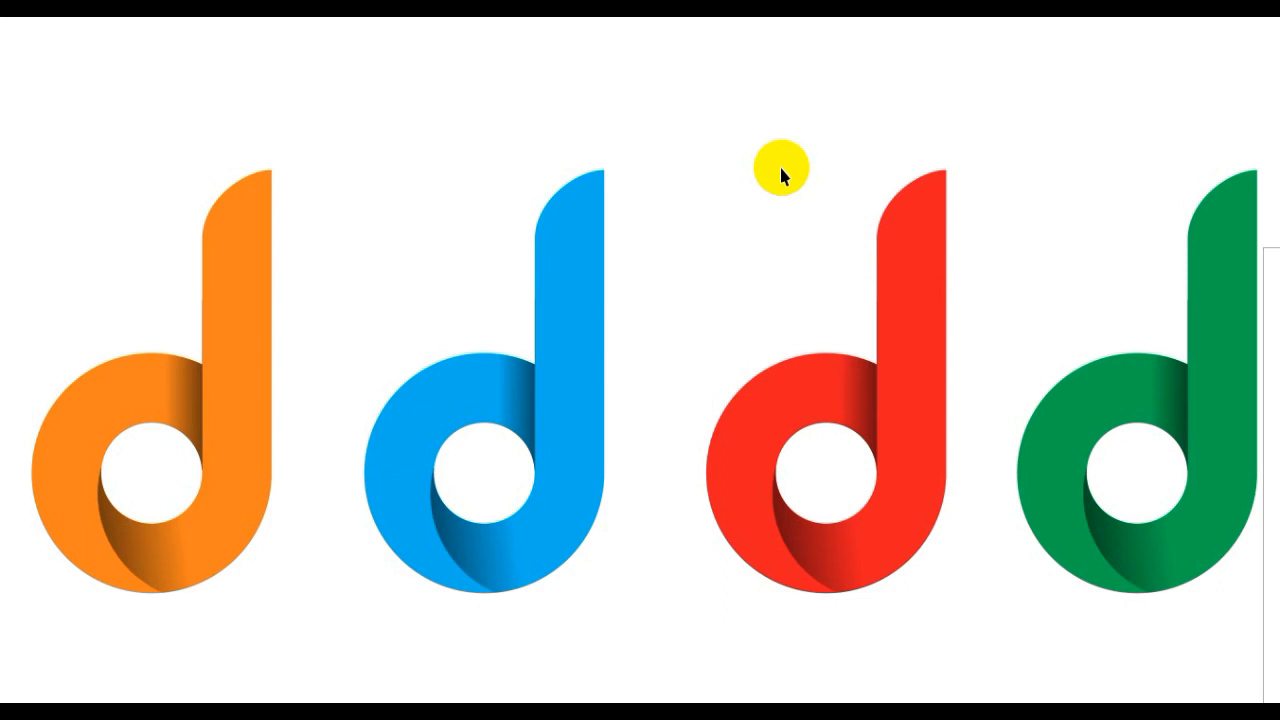